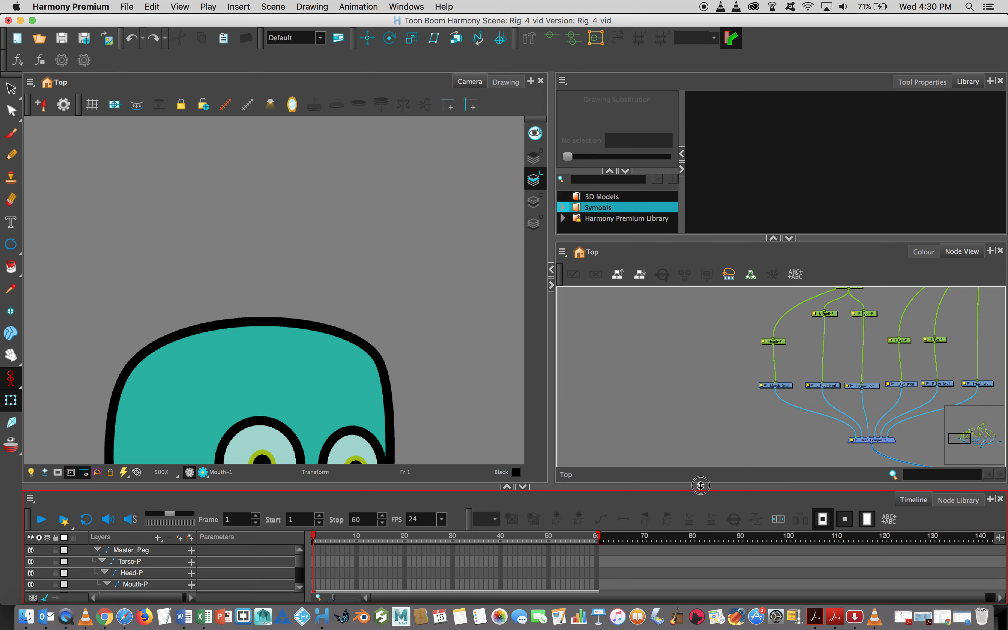
Step: Select the shared pupils peg node above L_Pupil-P and R_Pupil-P and try moving both pupils on the face
{"action": "left_click", "coordinate": [441, 208]}
{"action": "scroll", "coordinate": [440, 209], "scroll_direction": "down", "scroll_amount": 1}
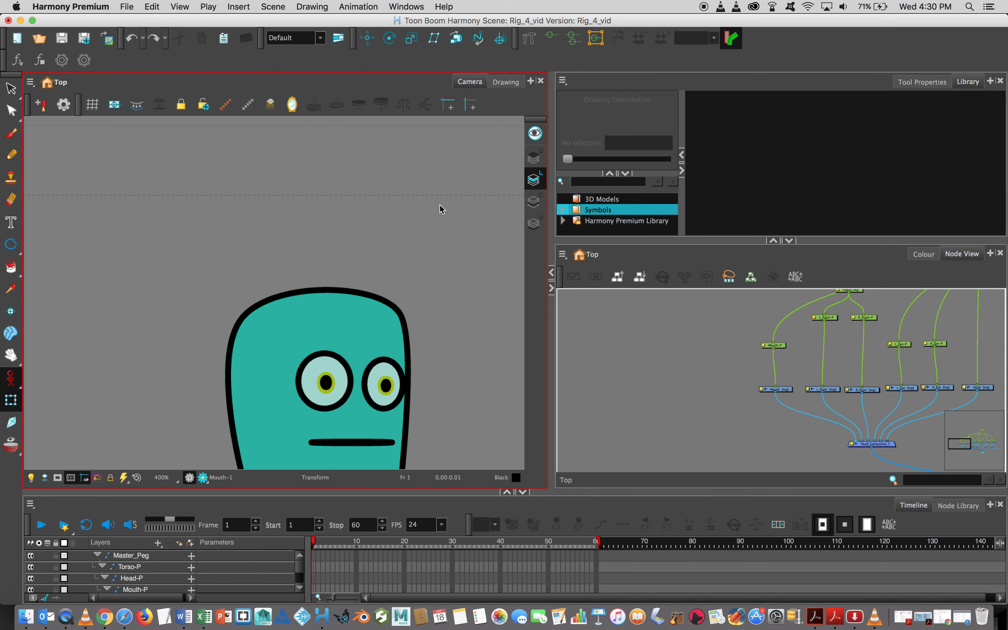
{"action": "left_click_drag", "start_coordinate": [450, 275], "coordinate": [408, 195]}
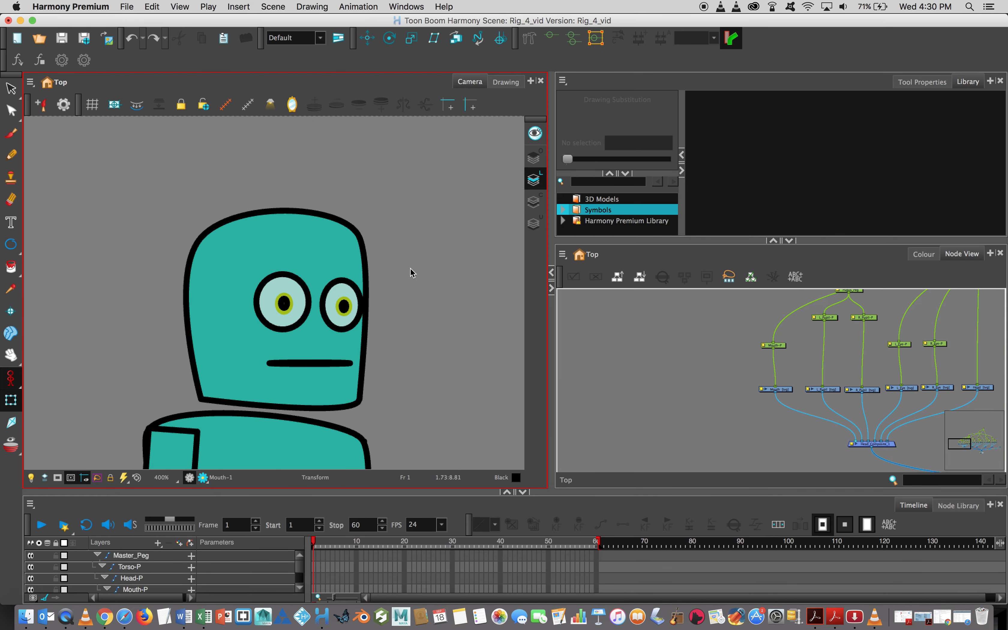
{"action": "scroll", "coordinate": [412, 274], "scroll_direction": "up", "scroll_amount": 1}
{"action": "left_click", "coordinate": [752, 367]}
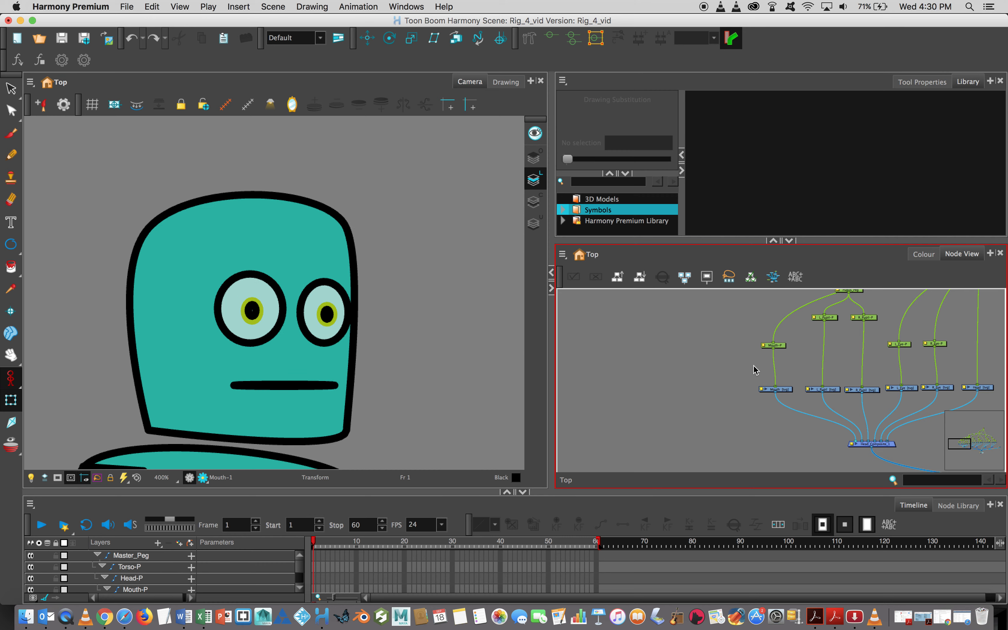
{"action": "scroll", "coordinate": [754, 366], "scroll_direction": "down", "scroll_amount": 1}
{"action": "scroll", "coordinate": [756, 370], "scroll_direction": "up", "scroll_amount": 2}
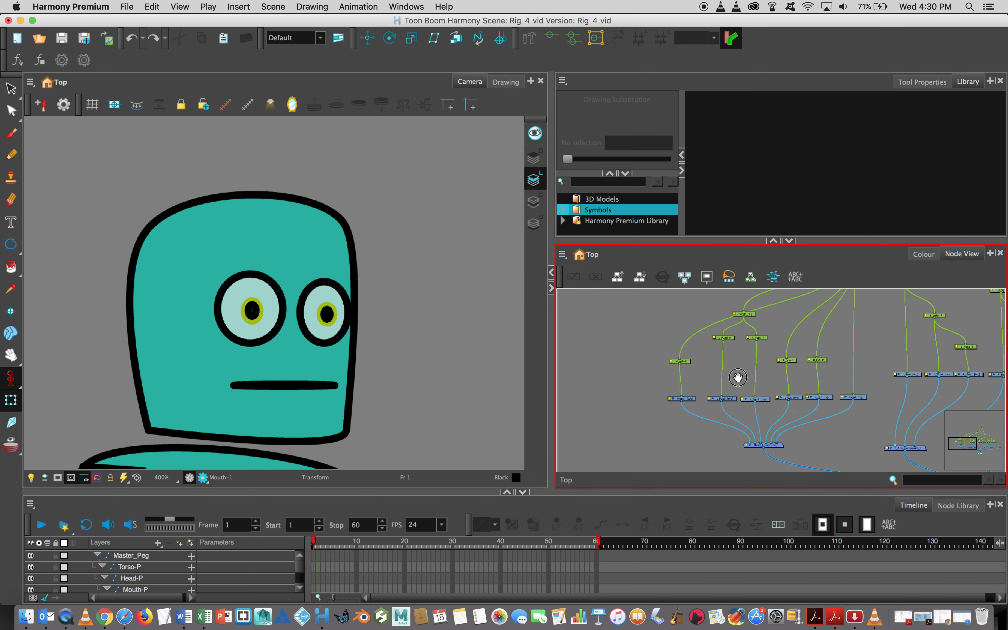
{"action": "scroll", "coordinate": [736, 377], "scroll_direction": "up", "scroll_amount": 1}
{"action": "left_click_drag", "start_coordinate": [774, 317], "coordinate": [773, 355]}
{"action": "left_click", "coordinate": [755, 329]}
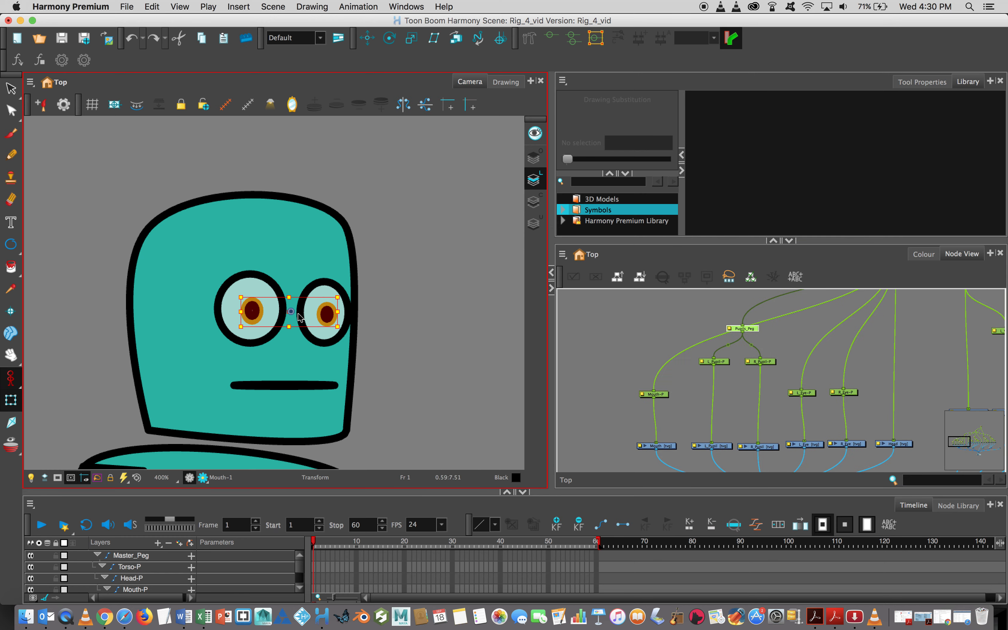
{"action": "mouse_move", "coordinate": [292, 316]}
{"action": "left_mouse_down"}
{"action": "mouse_move", "coordinate": [260, 319]}
{"action": "mouse_move", "coordinate": [325, 316]}
{"action": "mouse_move", "coordinate": [303, 262]}
{"action": "mouse_move", "coordinate": [293, 317]}
{"action": "left_mouse_up"}
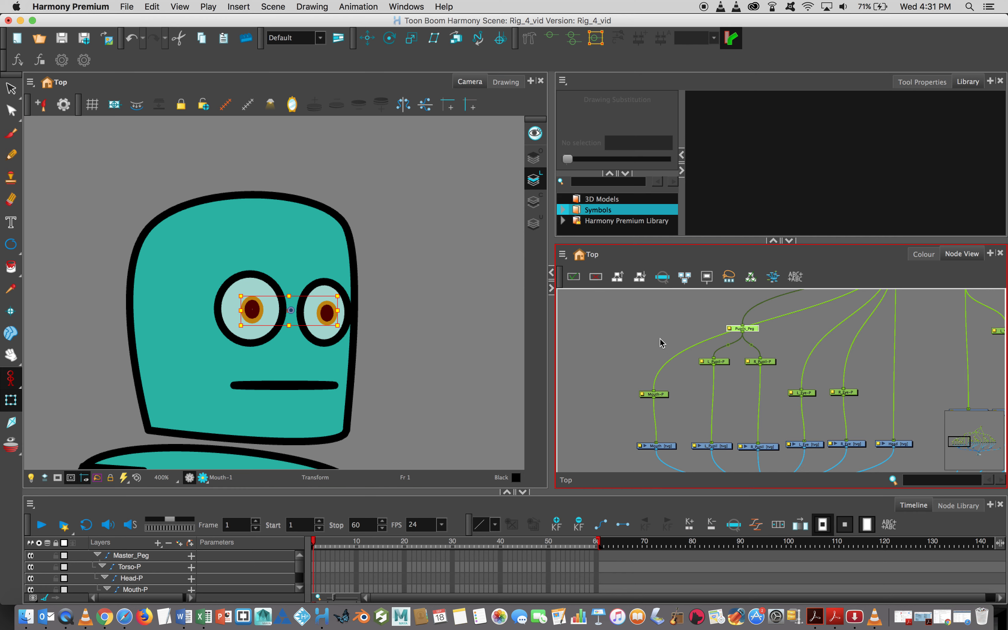
{"action": "left_click", "coordinate": [639, 330]}
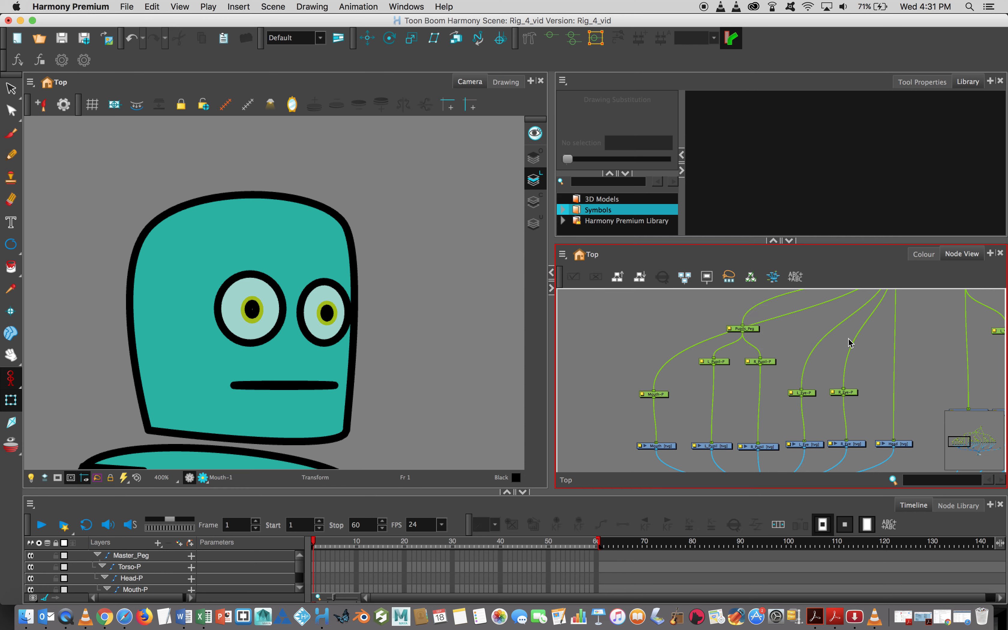
Step: Move the Mouth drawing node well away from the eye nodes, shift L_Pupil outward and place L_Eye beside it
{"action": "left_click_drag", "start_coordinate": [771, 438], "coordinate": [761, 328]}
{"action": "scroll", "coordinate": [771, 365], "scroll_direction": "up", "scroll_amount": 3}
{"action": "scroll", "coordinate": [771, 366], "scroll_direction": "down", "scroll_amount": 1}
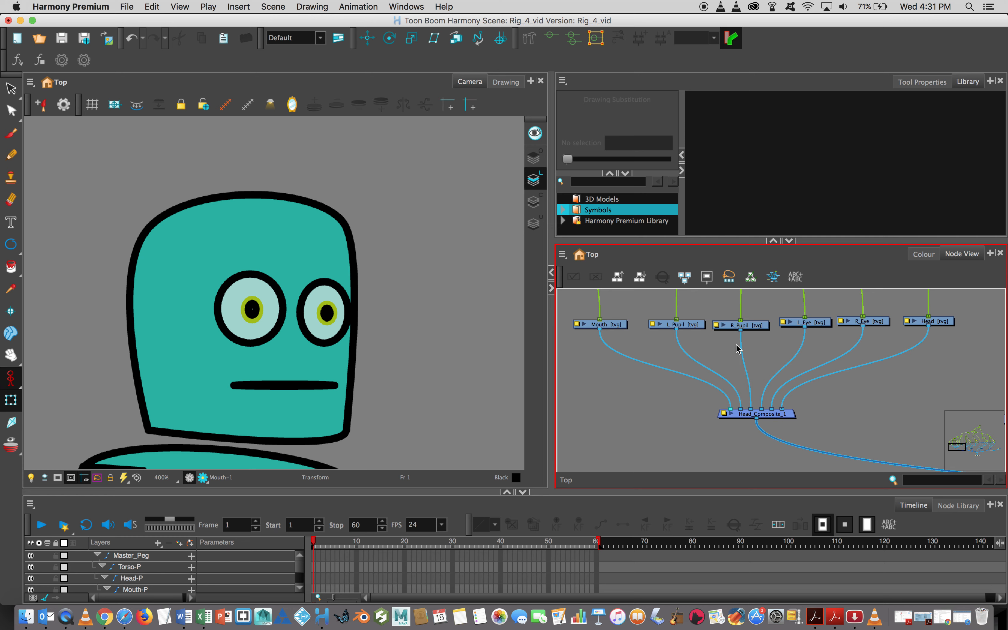
{"action": "left_click_drag", "start_coordinate": [617, 327], "coordinate": [528, 318]}
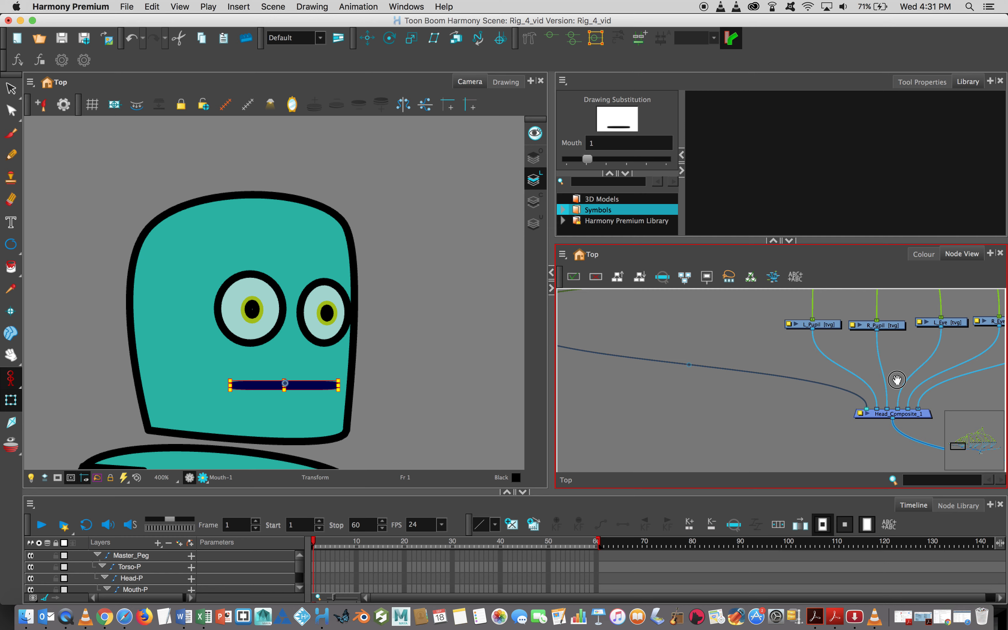
{"action": "left_click_drag", "start_coordinate": [897, 380], "coordinate": [760, 384]}
{"action": "left_click_drag", "start_coordinate": [691, 336], "coordinate": [634, 326]}
{"action": "mouse_move", "coordinate": [815, 335]}
{"action": "left_mouse_down"}
{"action": "mouse_move", "coordinate": [678, 319]}
{"action": "mouse_move", "coordinate": [688, 313]}
{"action": "left_mouse_up"}
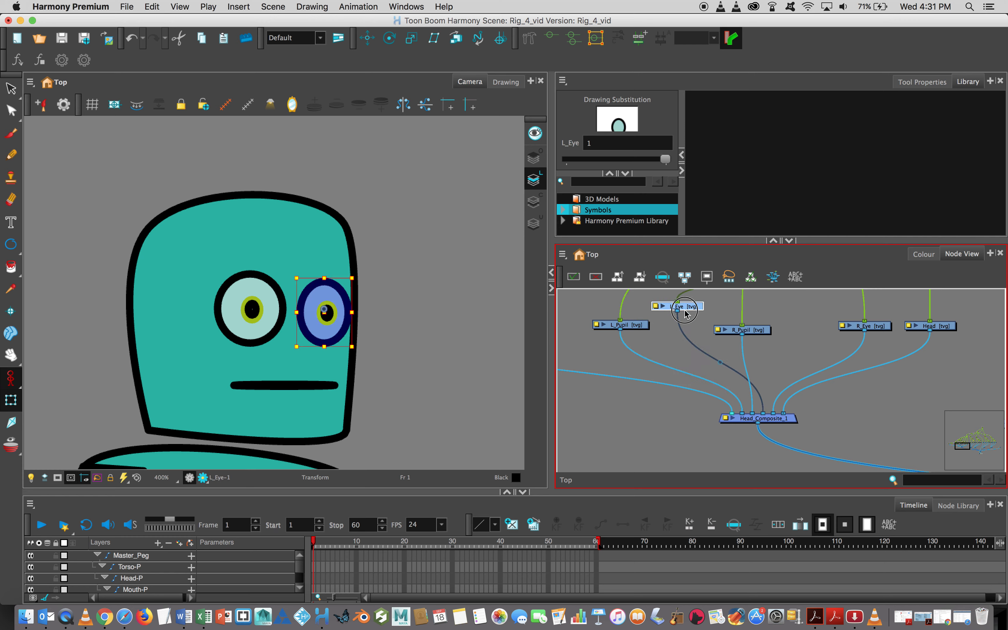
Step: Place the R_Pupil and R_Eye drawing nodes next to each other, with R_Eye slightly higher, apart from the L_Eye pair
{"action": "left_click_drag", "start_coordinate": [762, 331], "coordinate": [805, 332]}
{"action": "left_click", "coordinate": [888, 327]}
{"action": "mouse_move", "coordinate": [889, 326]}
{"action": "left_mouse_down"}
{"action": "mouse_move", "coordinate": [841, 299]}
{"action": "mouse_move", "coordinate": [885, 306]}
{"action": "left_mouse_up"}
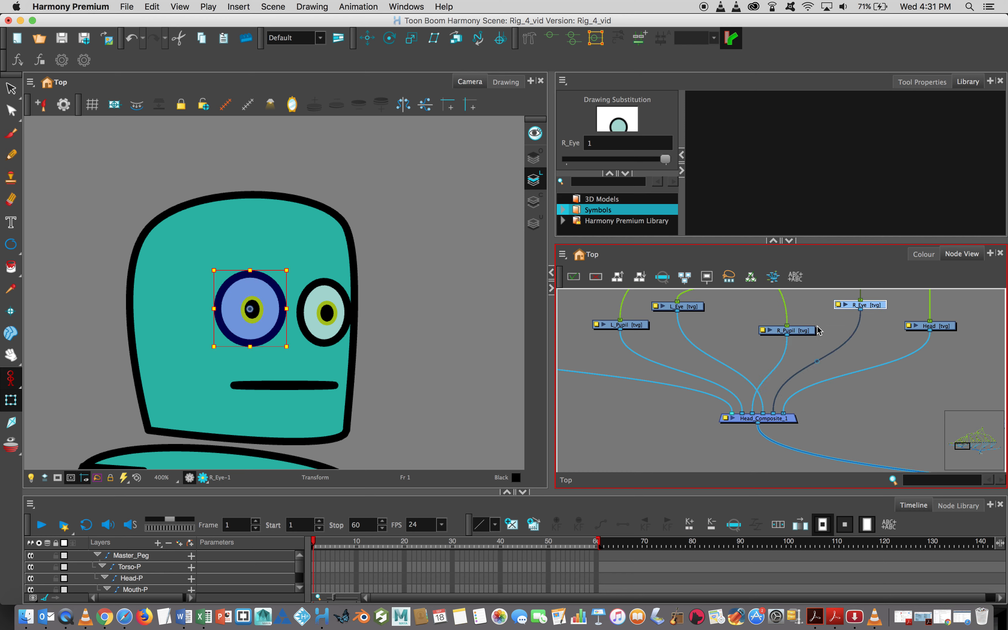
{"action": "left_click_drag", "start_coordinate": [814, 333], "coordinate": [828, 329]}
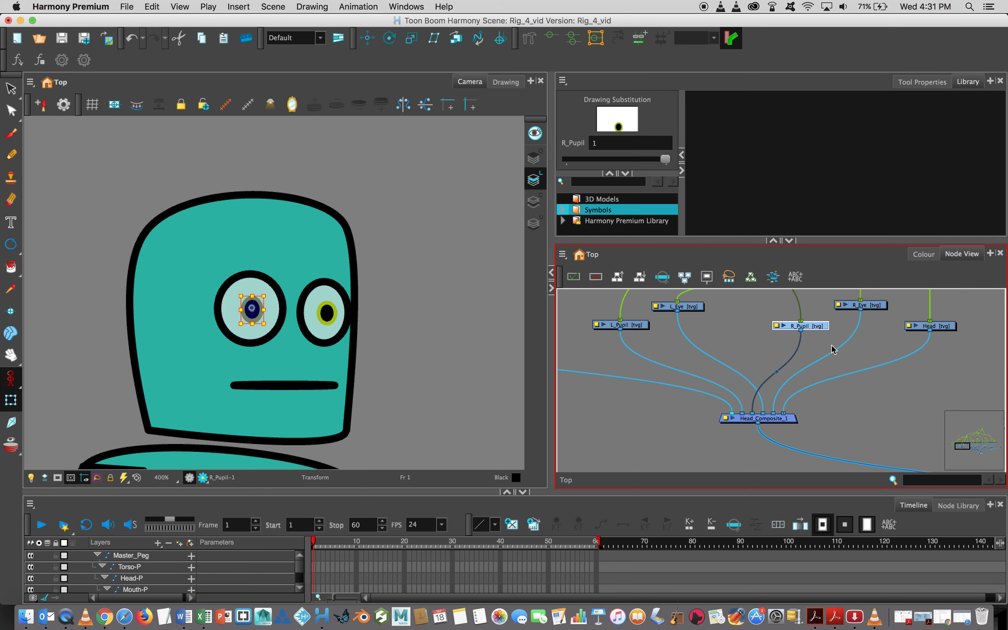
Step: Add two Cutter nodes from the node library to the empty area beside Head_Composite_1
{"action": "left_click", "coordinate": [928, 501]}
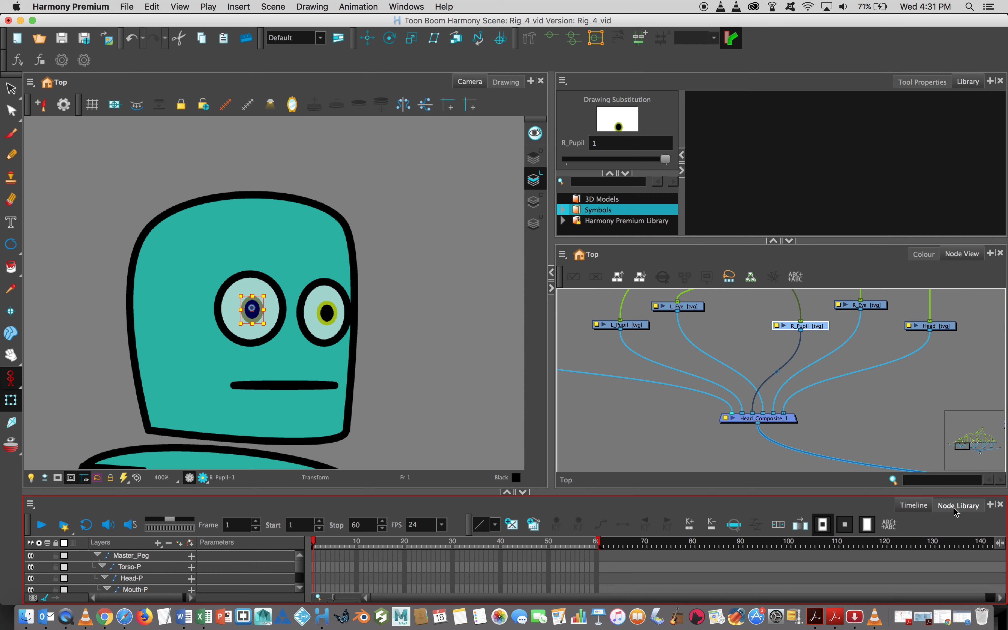
{"action": "left_click", "coordinate": [958, 506]}
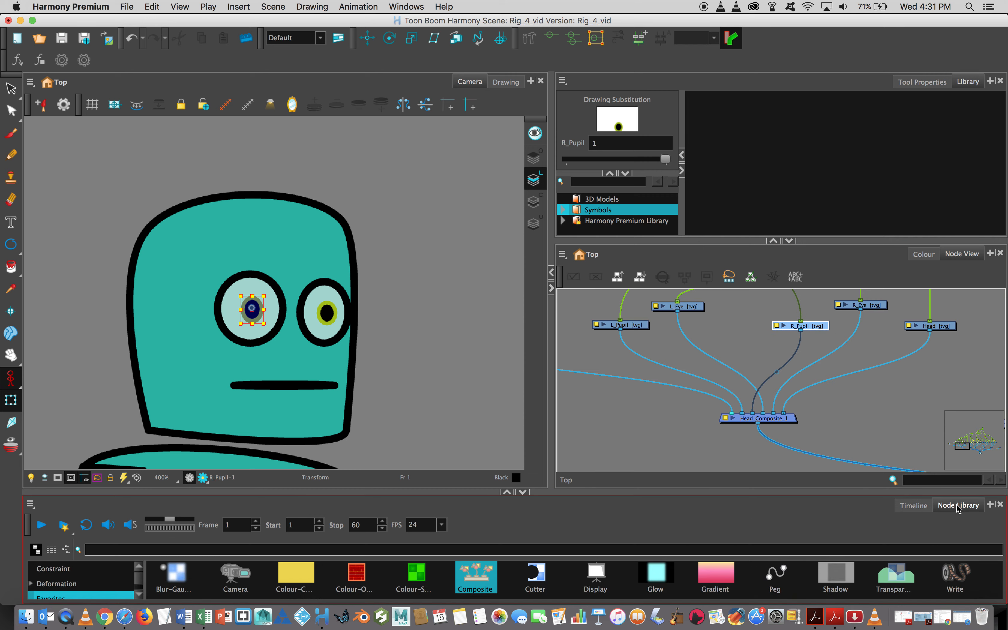
{"action": "left_click_drag", "start_coordinate": [537, 573], "coordinate": [585, 436]}
{"action": "left_click_drag", "start_coordinate": [537, 577], "coordinate": [645, 434]}
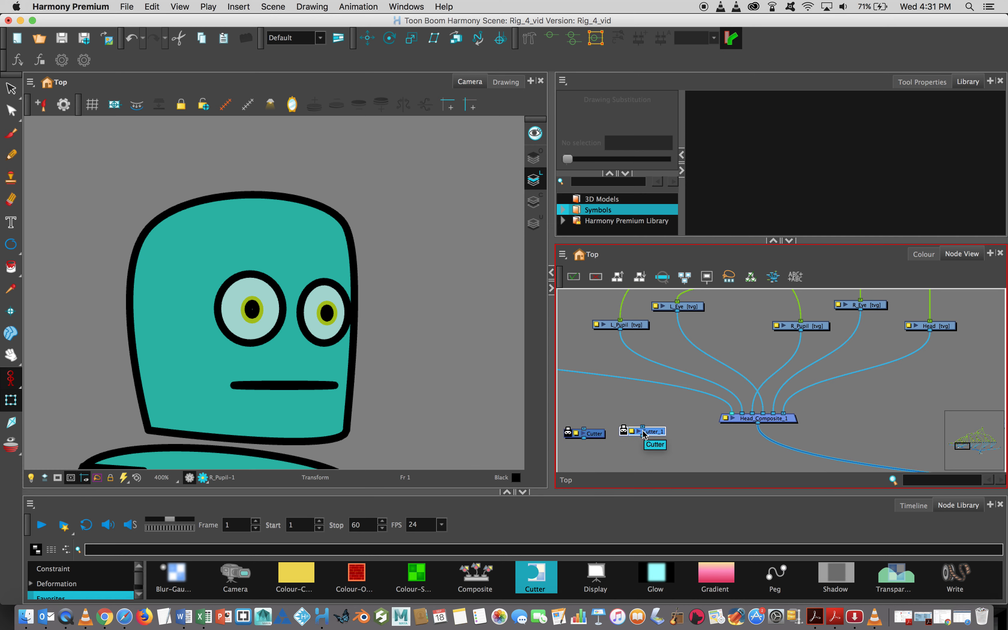
Step: Search the node library for Line, add two Line-Art nodes above the two Cutters, and go back to the timeline
{"action": "left_click", "coordinate": [91, 550]}
{"action": "type", "text": "Line"}
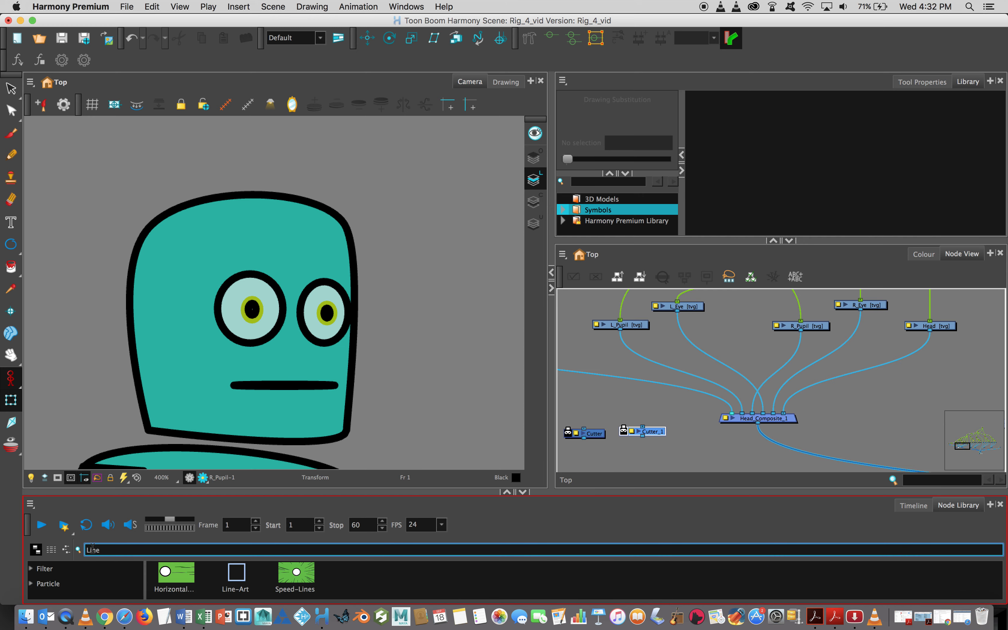
{"action": "left_click_drag", "start_coordinate": [229, 578], "coordinate": [590, 397]}
{"action": "left_click_drag", "start_coordinate": [240, 583], "coordinate": [656, 394]}
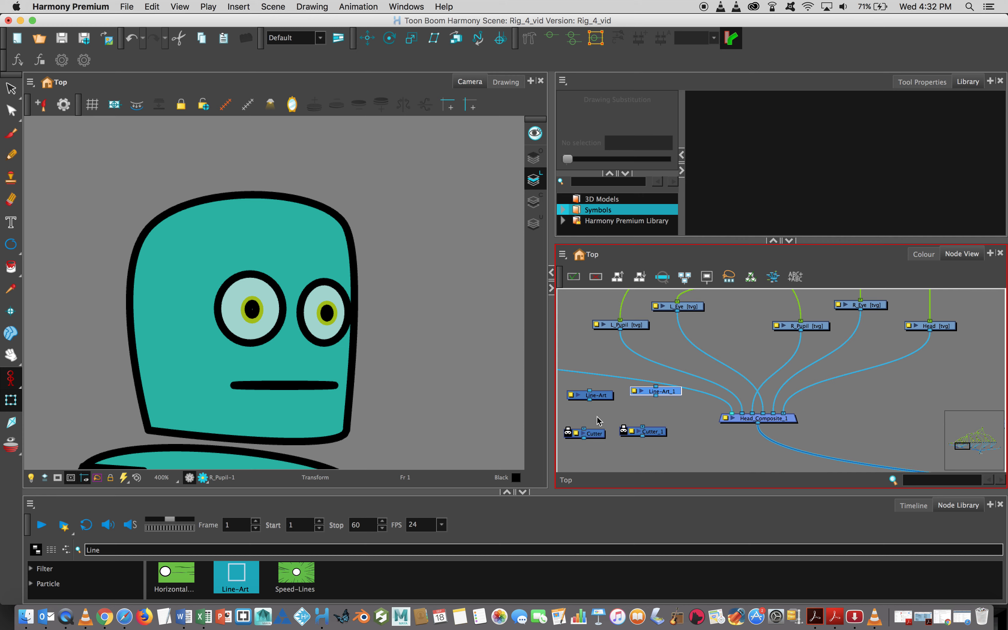
{"action": "left_click", "coordinate": [968, 500]}
{"action": "left_click", "coordinate": [913, 505]}
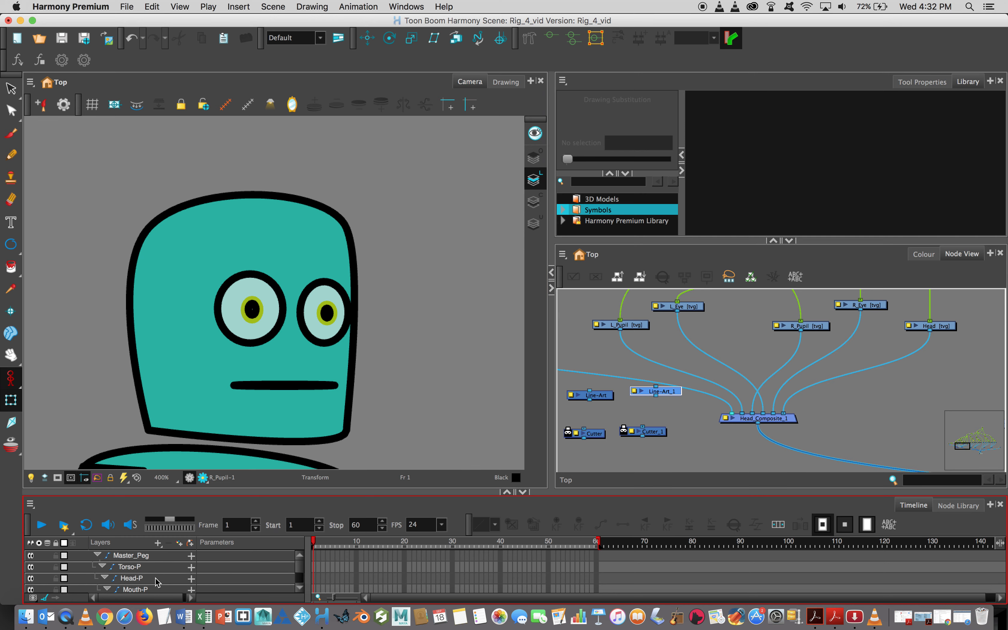
{"action": "scroll", "coordinate": [155, 570], "scroll_direction": "down", "scroll_amount": 5}
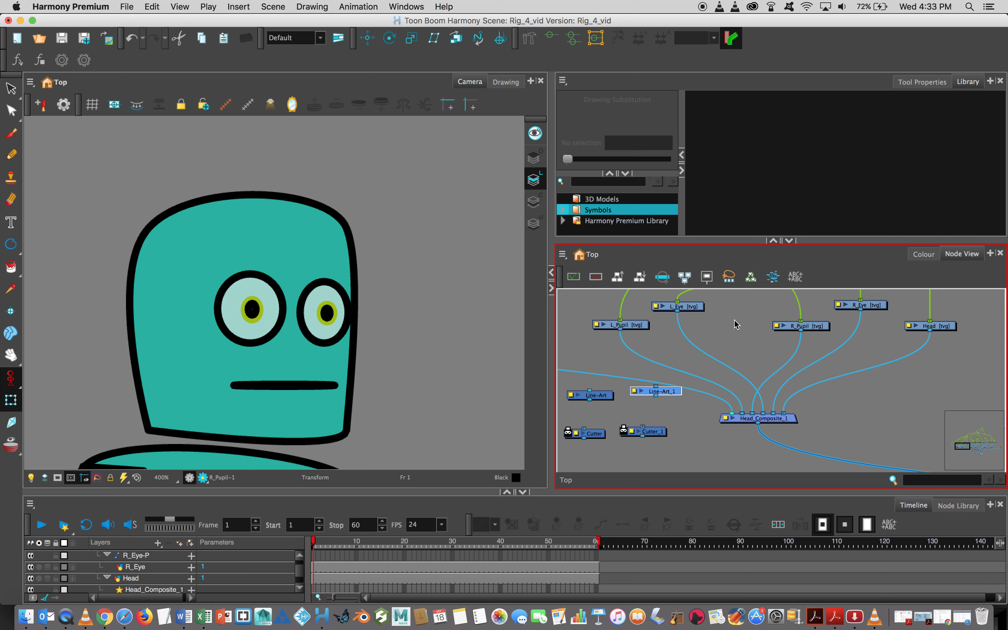
Step: Open the L_Eye drawing for editing in the Drawing view with the Select tool active
{"action": "left_click", "coordinate": [696, 307]}
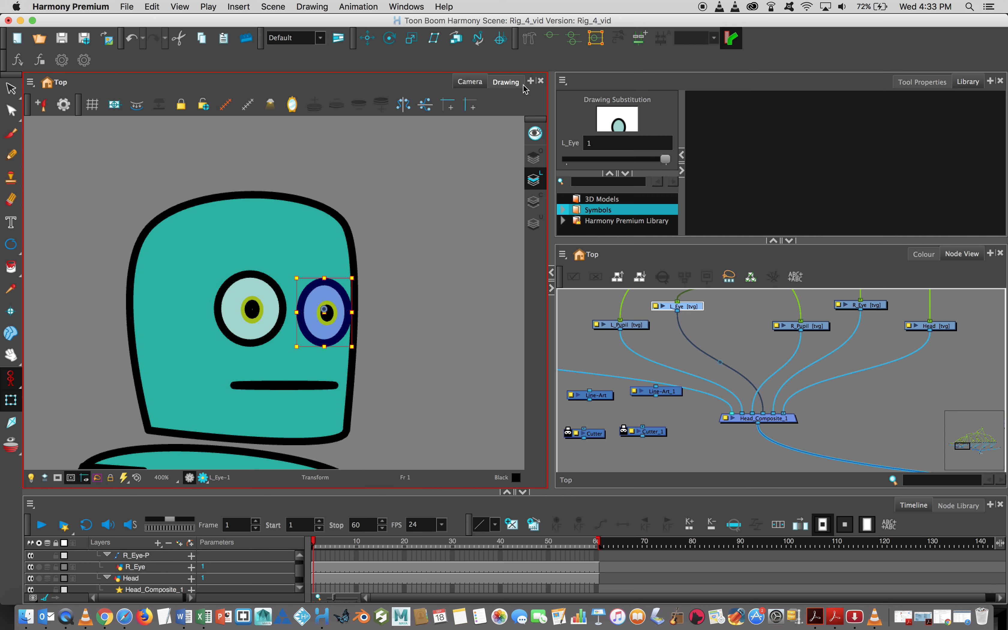
{"action": "left_click", "coordinate": [514, 82]}
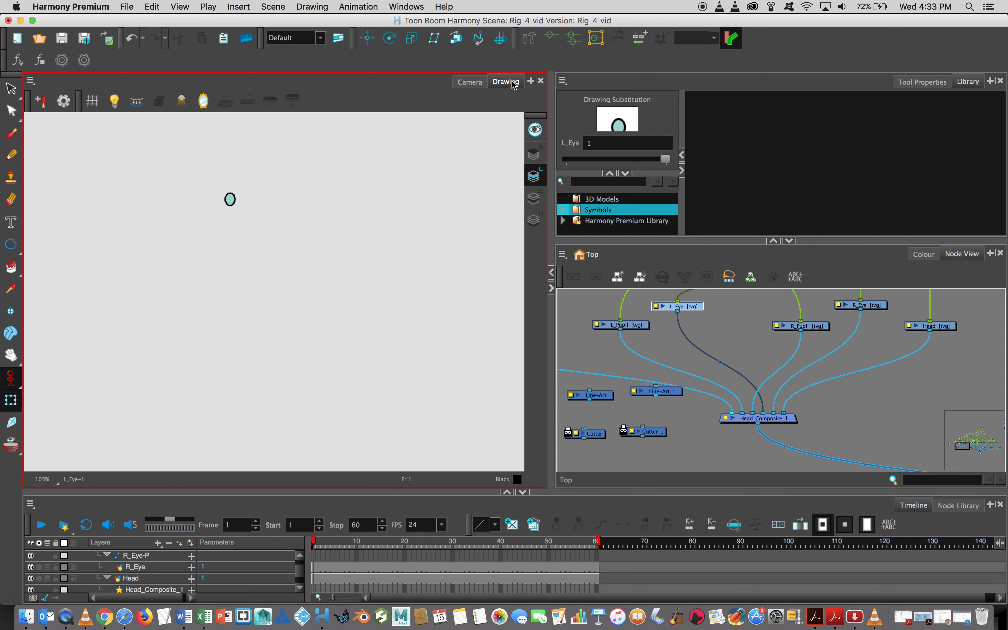
{"action": "scroll", "coordinate": [237, 205], "scroll_direction": "up", "scroll_amount": 10}
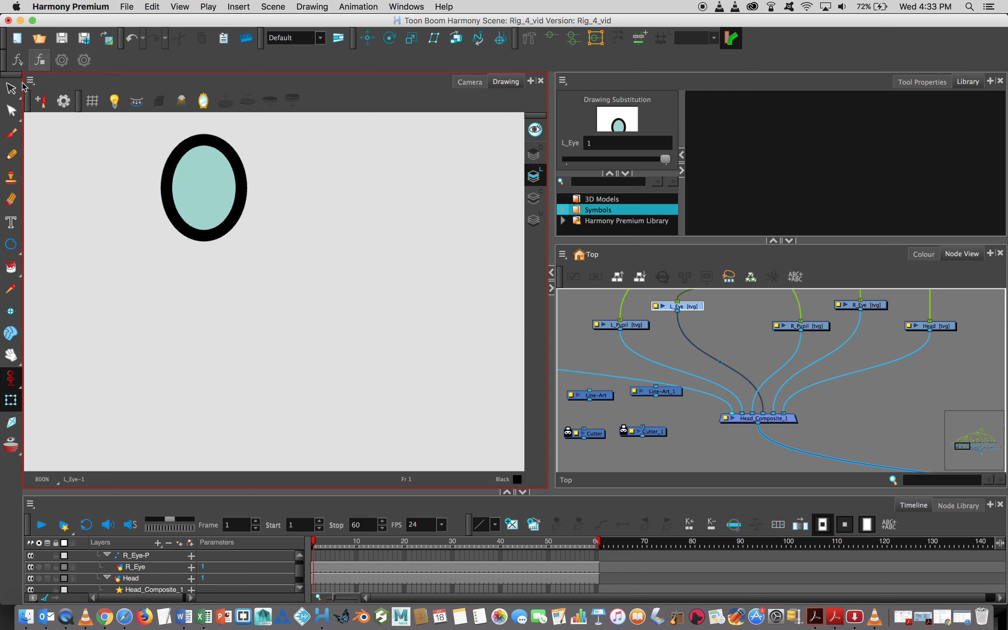
{"action": "left_click", "coordinate": [11, 89]}
Step: Try moving L_Eye's teal fill out of its black outline, undoing the moves
{"action": "mouse_move", "coordinate": [198, 192]}
{"action": "left_mouse_down"}
{"action": "mouse_move", "coordinate": [191, 168]}
{"action": "mouse_move", "coordinate": [194, 189]}
{"action": "mouse_move", "coordinate": [223, 214]}
{"action": "mouse_move", "coordinate": [317, 238]}
{"action": "mouse_move", "coordinate": [264, 205]}
{"action": "left_mouse_up"}
{"action": "left_click", "coordinate": [220, 178]}
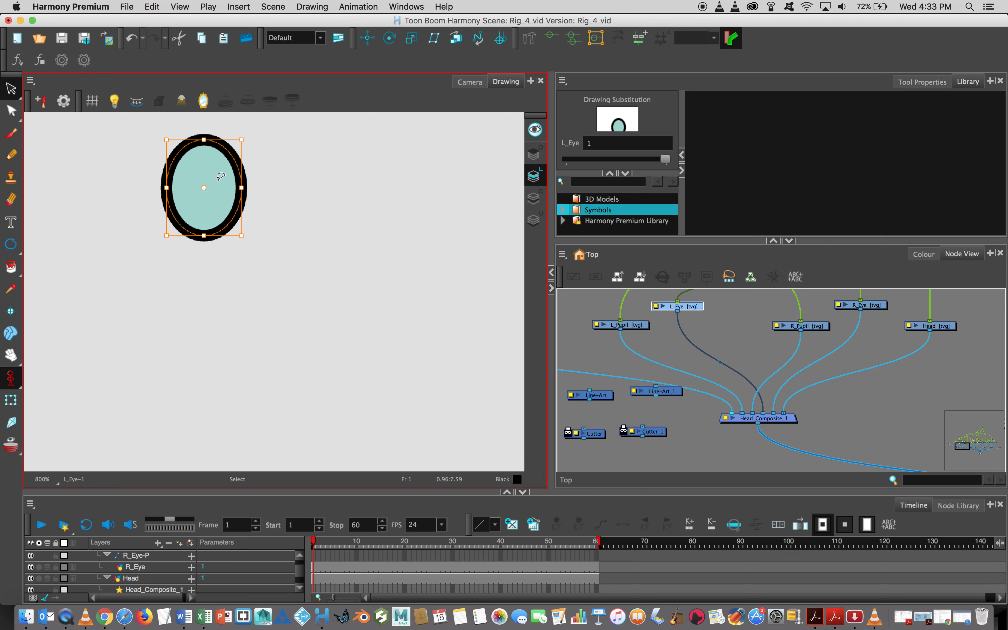
{"action": "left_click_drag", "start_coordinate": [216, 178], "coordinate": [283, 238]}
{"action": "left_click", "coordinate": [203, 155]}
{"action": "left_click_drag", "start_coordinate": [202, 158], "coordinate": [274, 238]}
{"action": "left_click", "coordinate": [190, 190]}
{"action": "left_click_drag", "start_coordinate": [193, 173], "coordinate": [316, 203]}
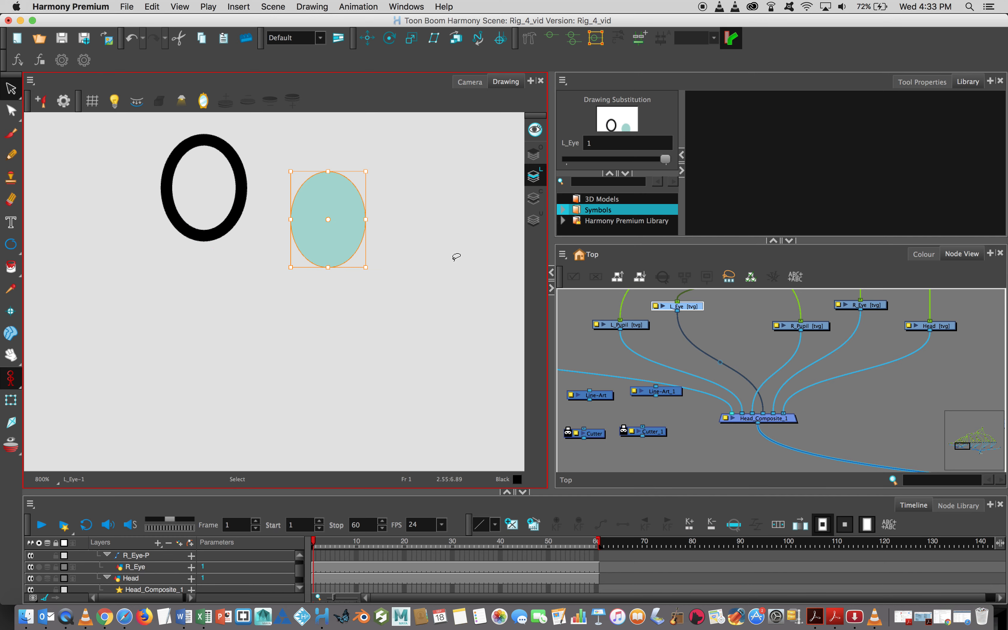
{"action": "key", "text": "super+z"}
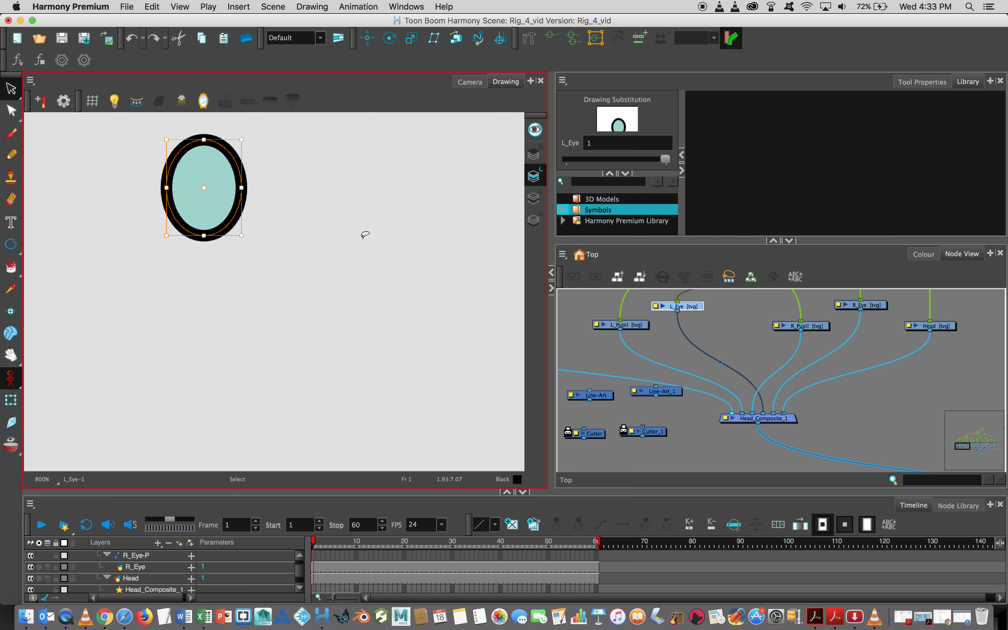
Step: Cut L_Eye's teal fill from the Line Art layer, paste it on the Colour Art layer, and return to Line Art
{"action": "key", "text": "Delete"}
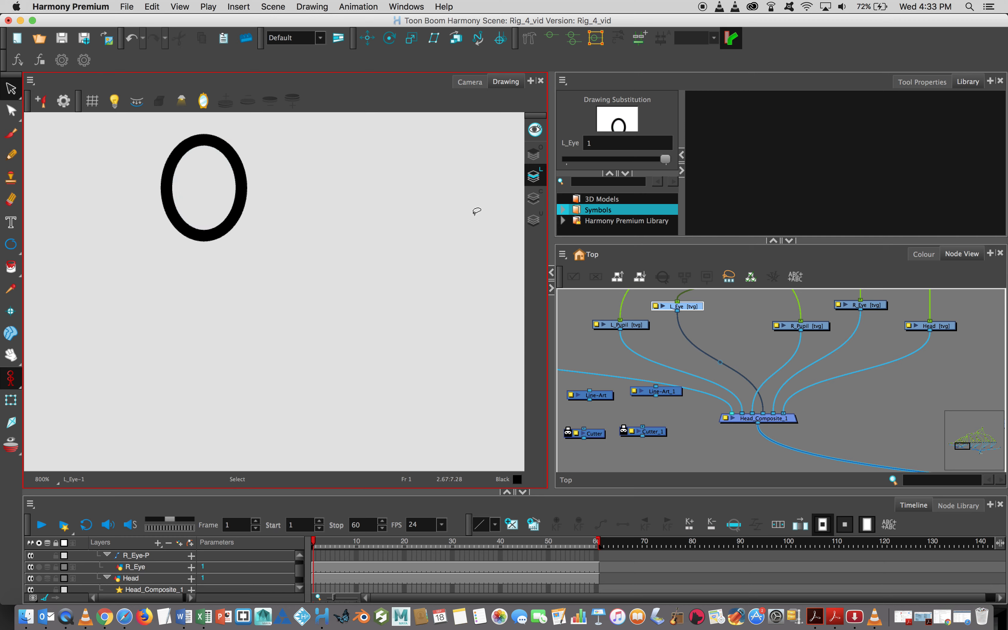
{"action": "left_click", "coordinate": [536, 201]}
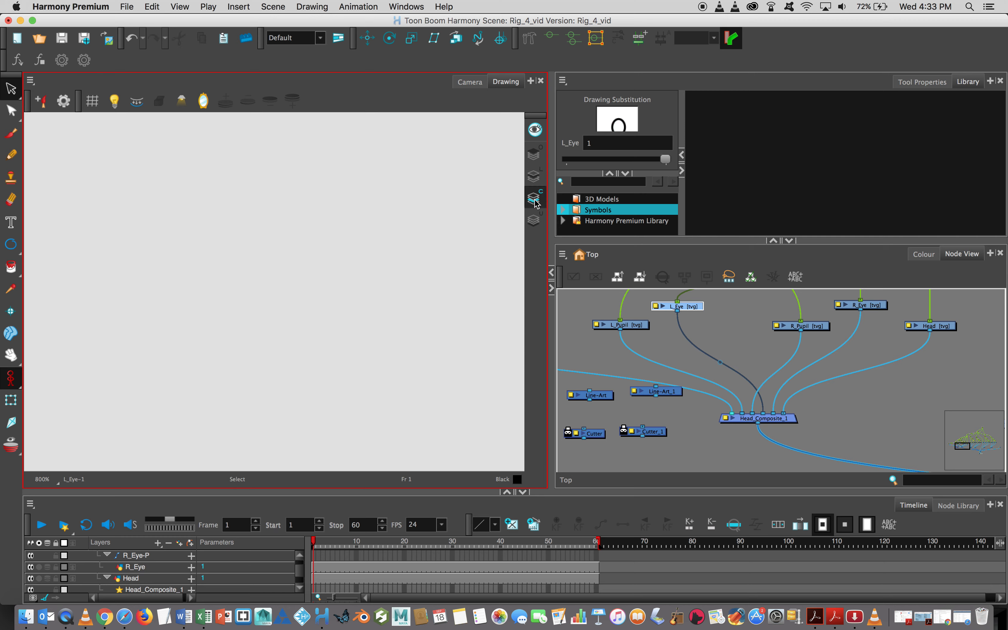
{"action": "key", "text": "super+v"}
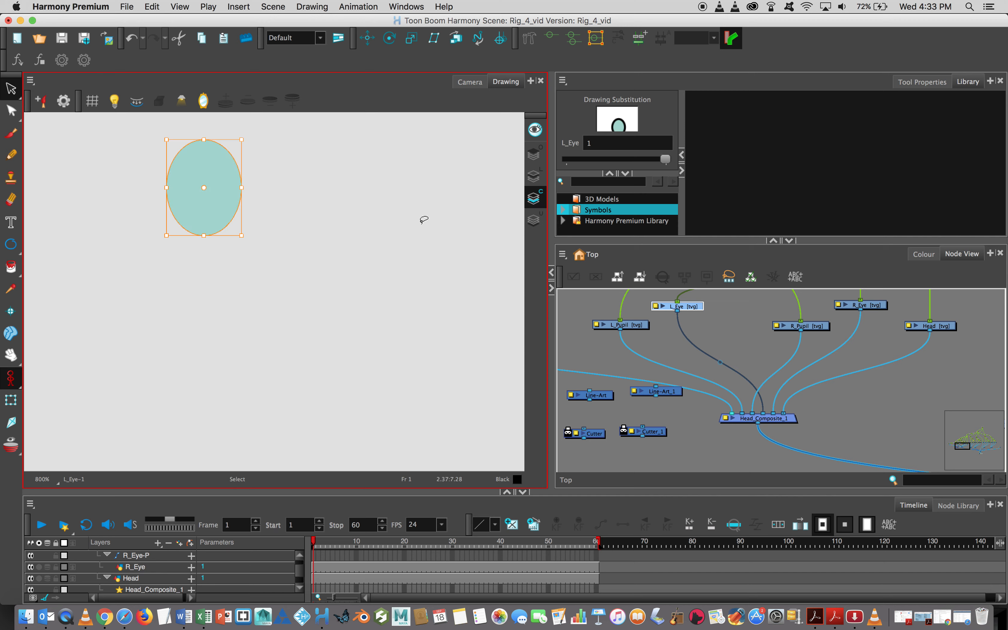
{"action": "left_click", "coordinate": [535, 177]}
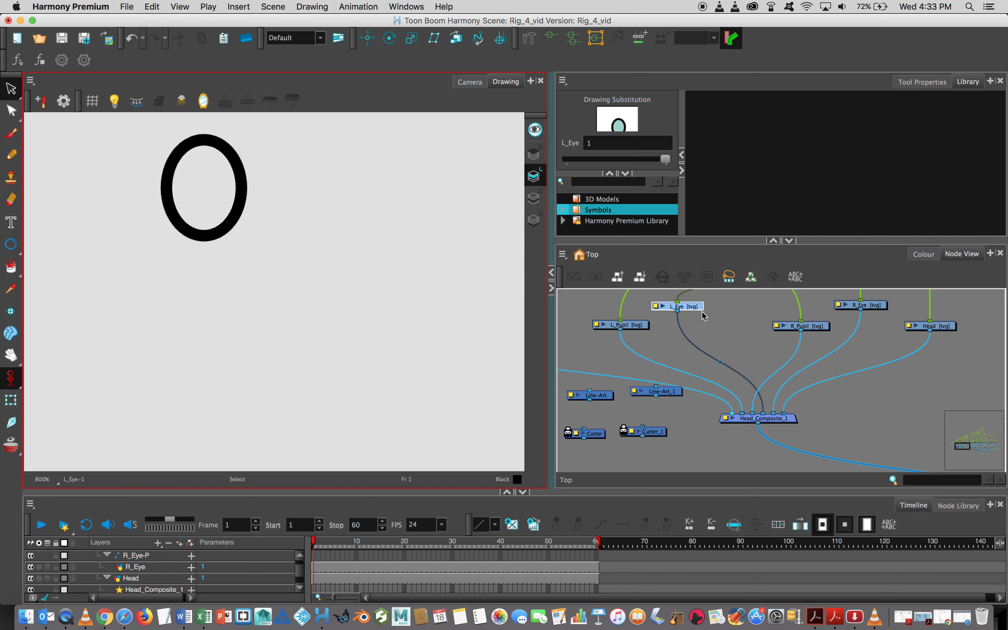
Step: Cut R_Eye's teal fill from the Line Art layer and paste it on the Colour Art layer
{"action": "left_click", "coordinate": [867, 300]}
{"action": "left_click", "coordinate": [866, 306]}
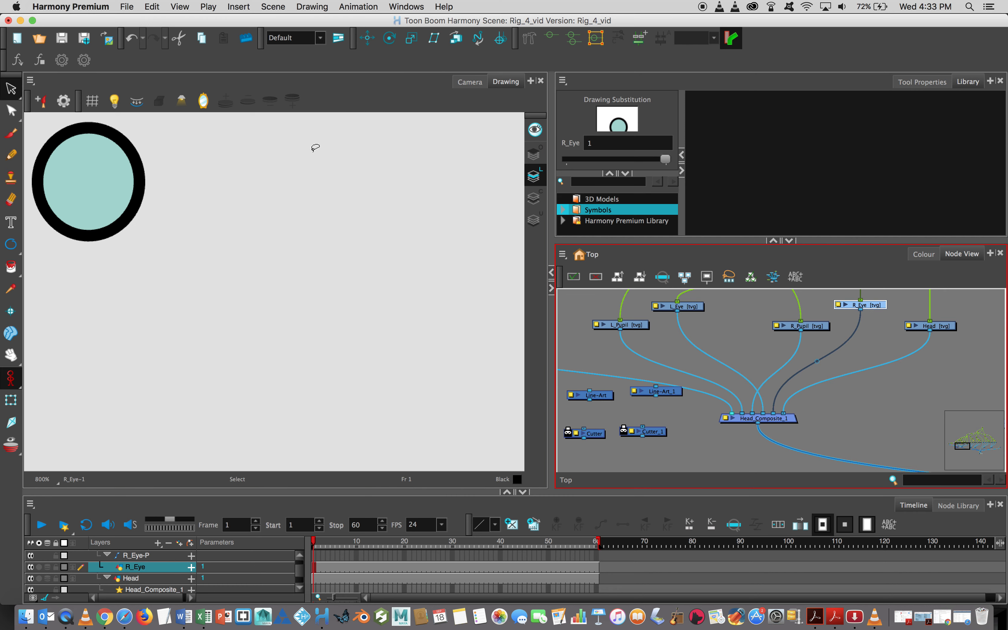
{"action": "left_click", "coordinate": [316, 148]}
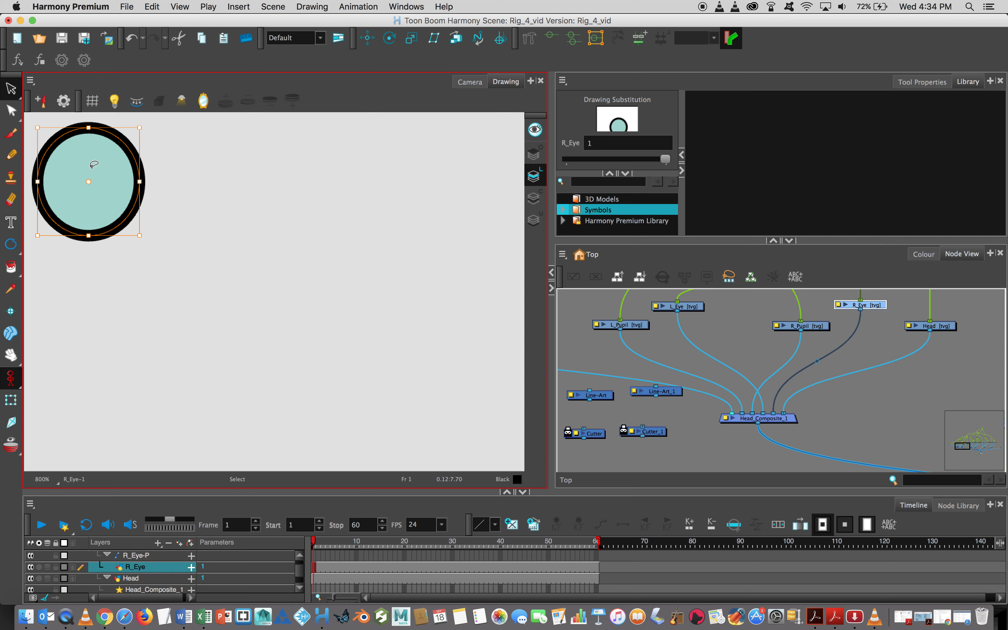
{"action": "key", "text": "Delete"}
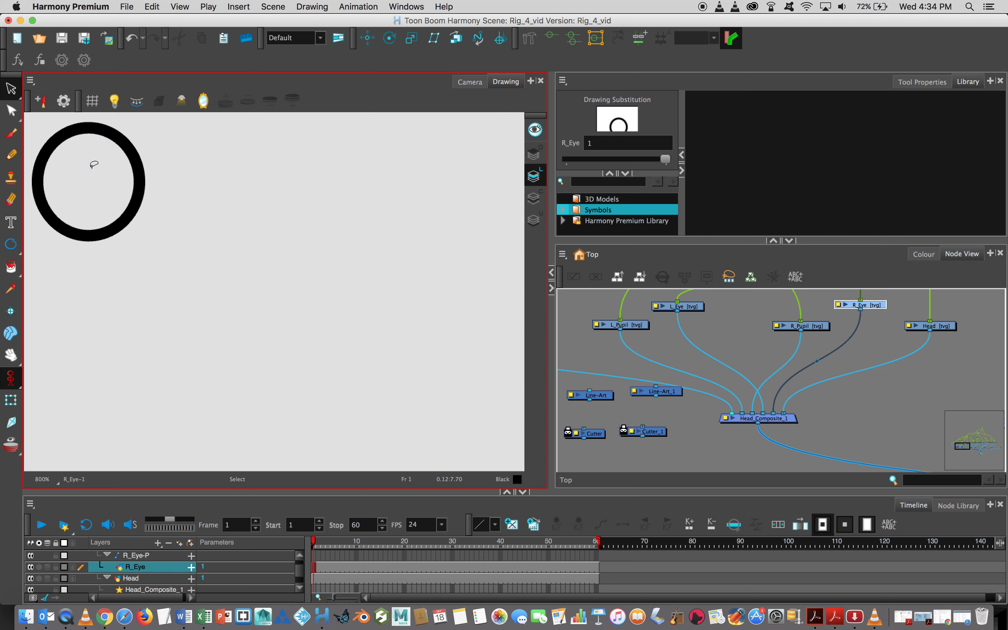
{"action": "left_click", "coordinate": [535, 198]}
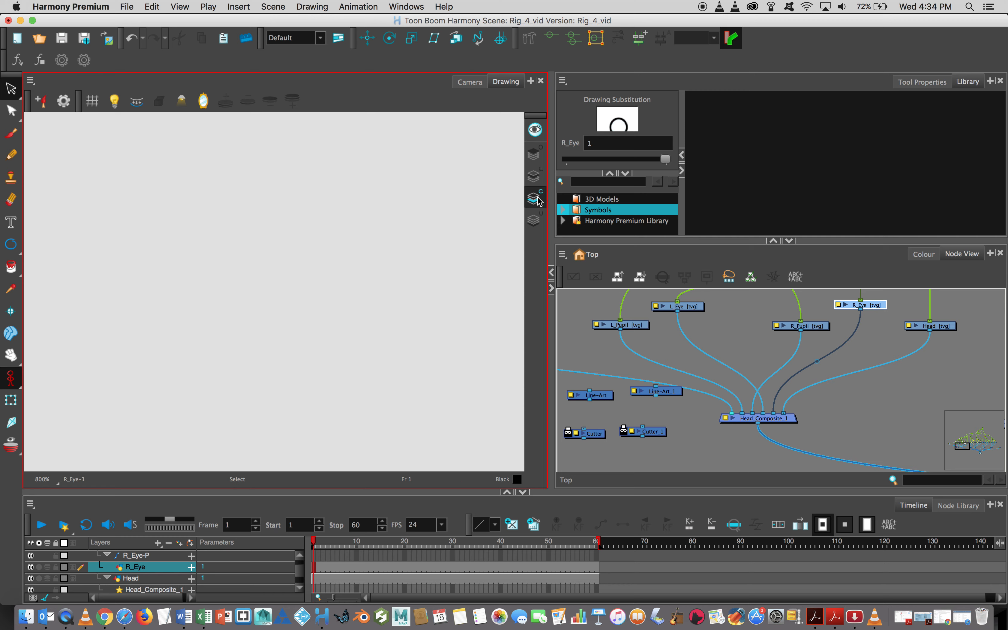
{"action": "key", "text": "ctrl+z"}
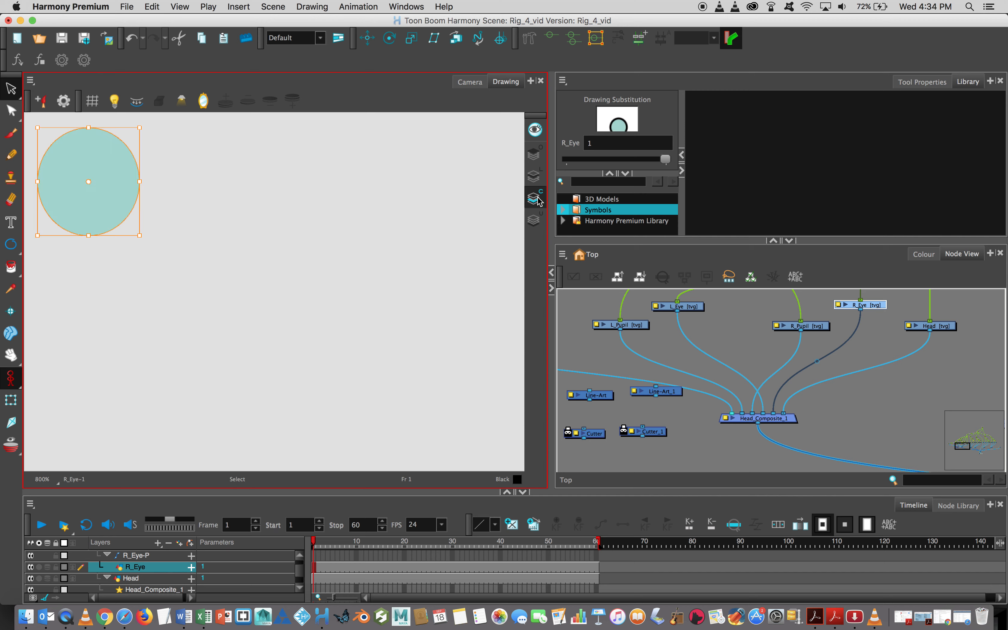
{"action": "left_click", "coordinate": [518, 212]}
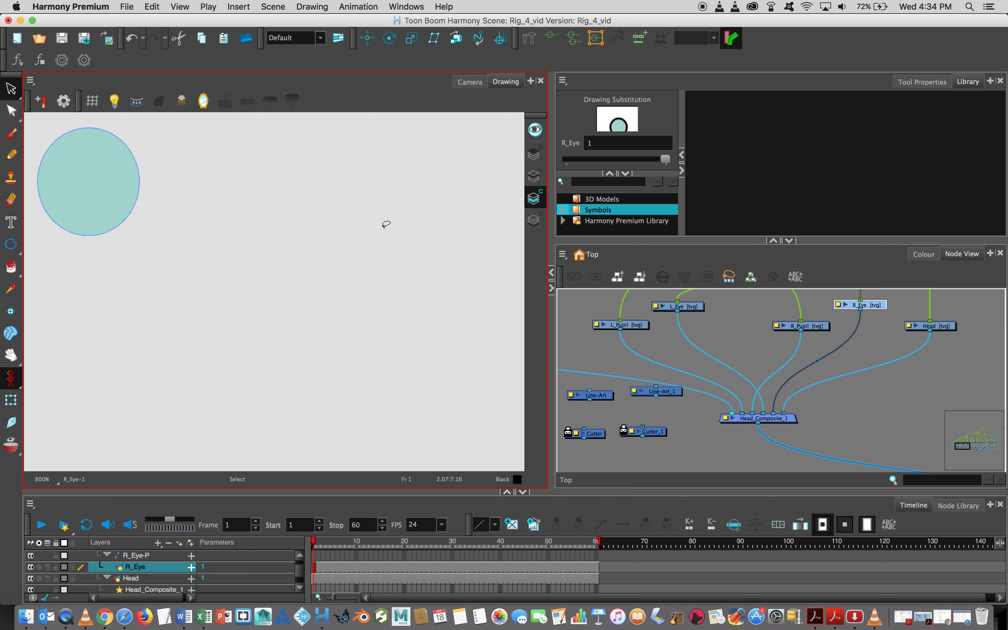
Step: Return to the Camera view, widen the Node View, and place Cutter near L_Pupil and Cutter_1 below R_Eye
{"action": "left_click", "coordinate": [473, 83]}
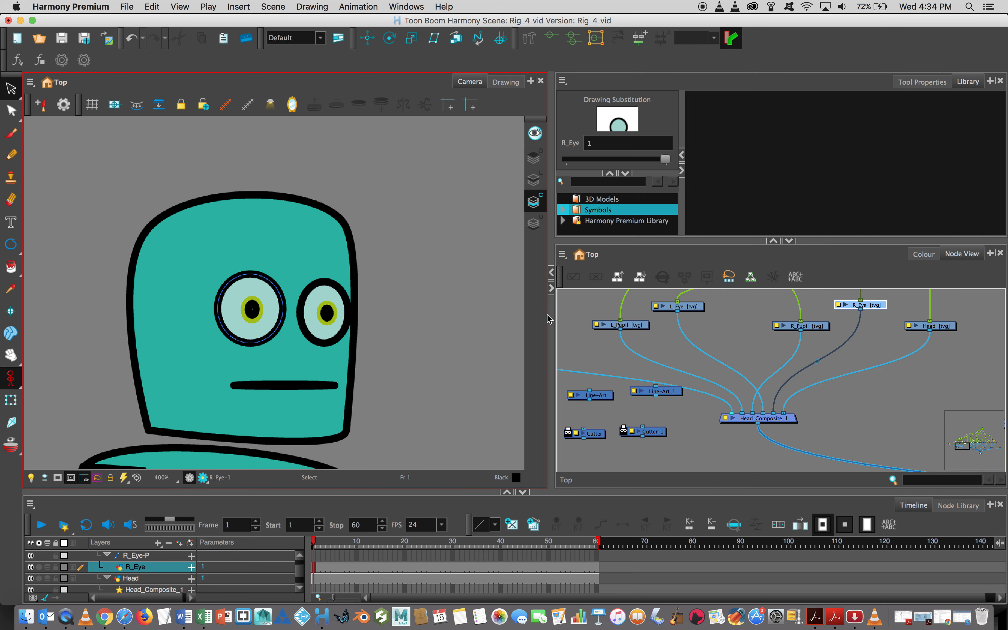
{"action": "left_click_drag", "start_coordinate": [551, 318], "coordinate": [471, 309]}
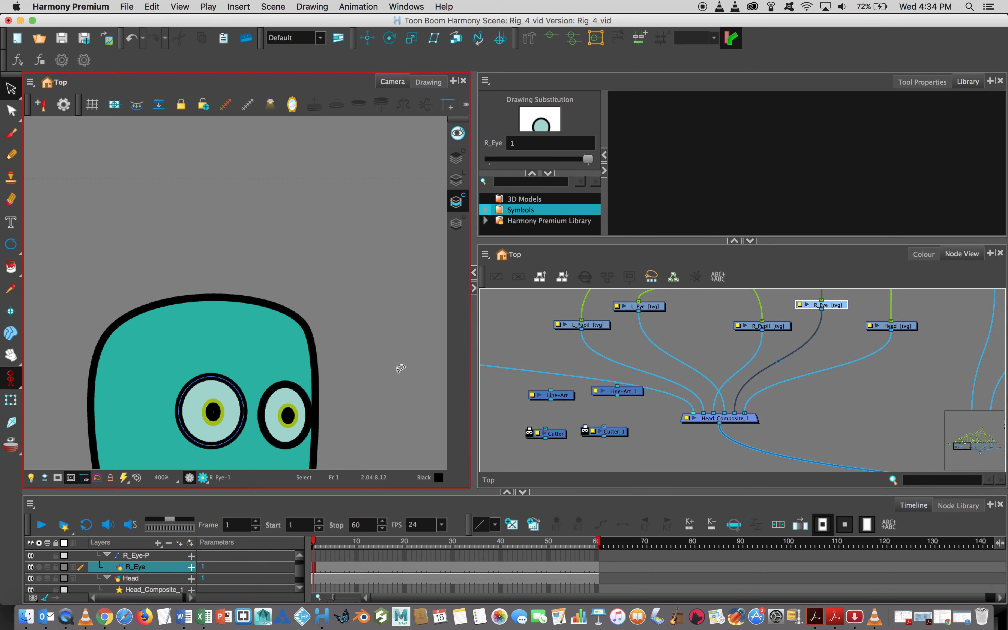
{"action": "left_click", "coordinate": [549, 353]}
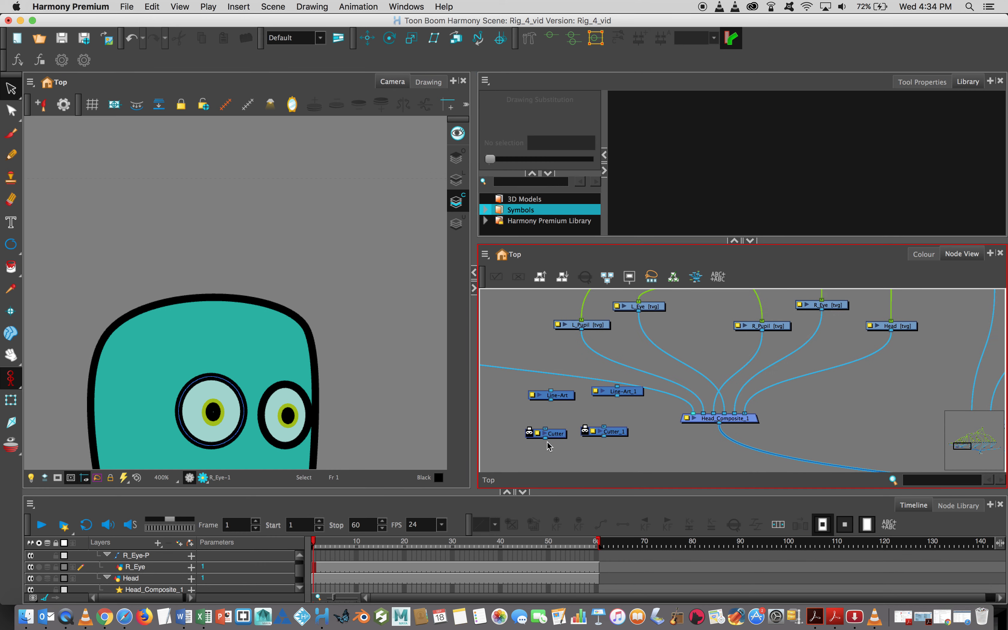
{"action": "left_click_drag", "start_coordinate": [554, 438], "coordinate": [632, 351]}
{"action": "left_click_drag", "start_coordinate": [622, 434], "coordinate": [802, 357]}
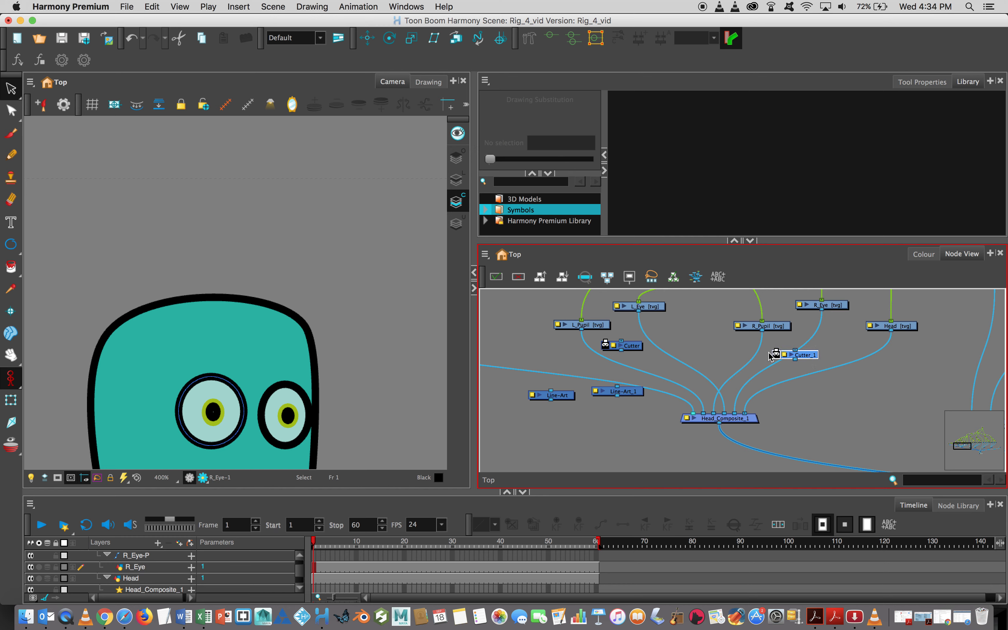
Step: Route R_Pupil through Cutter_1 into Head_Composite_1, with R_Eye connected as the cutter's matte
{"action": "left_click_drag", "start_coordinate": [715, 416], "coordinate": [722, 351]}
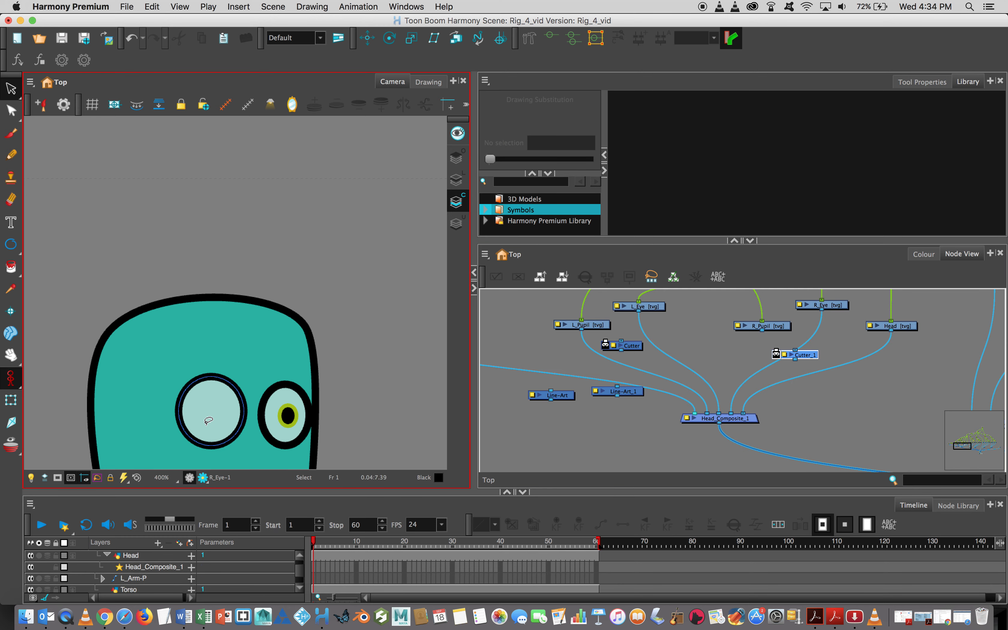
{"action": "left_click_drag", "start_coordinate": [810, 355], "coordinate": [764, 354]}
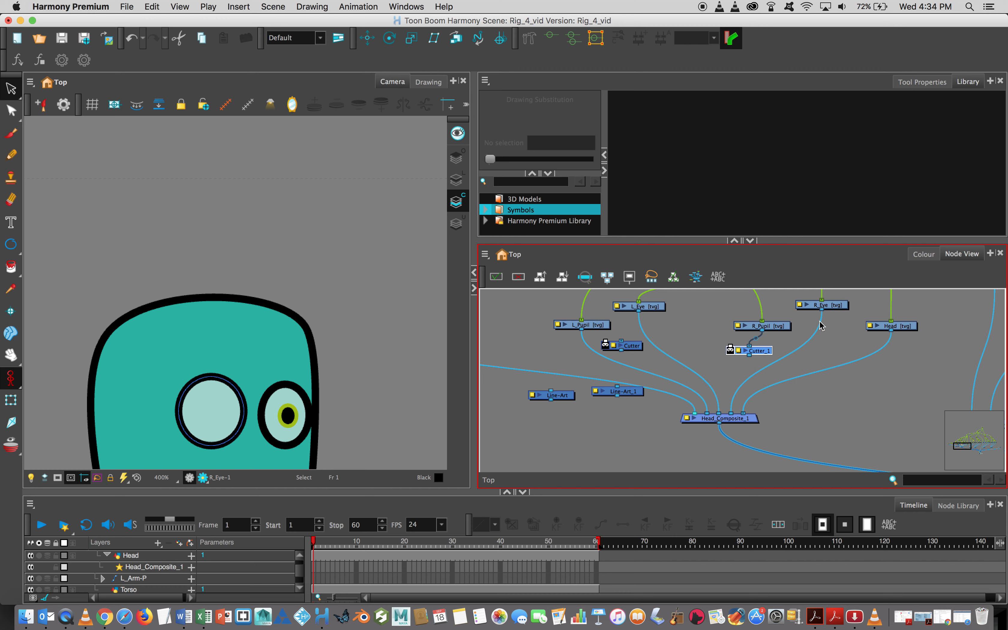
{"action": "left_click_drag", "start_coordinate": [760, 351], "coordinate": [782, 359]}
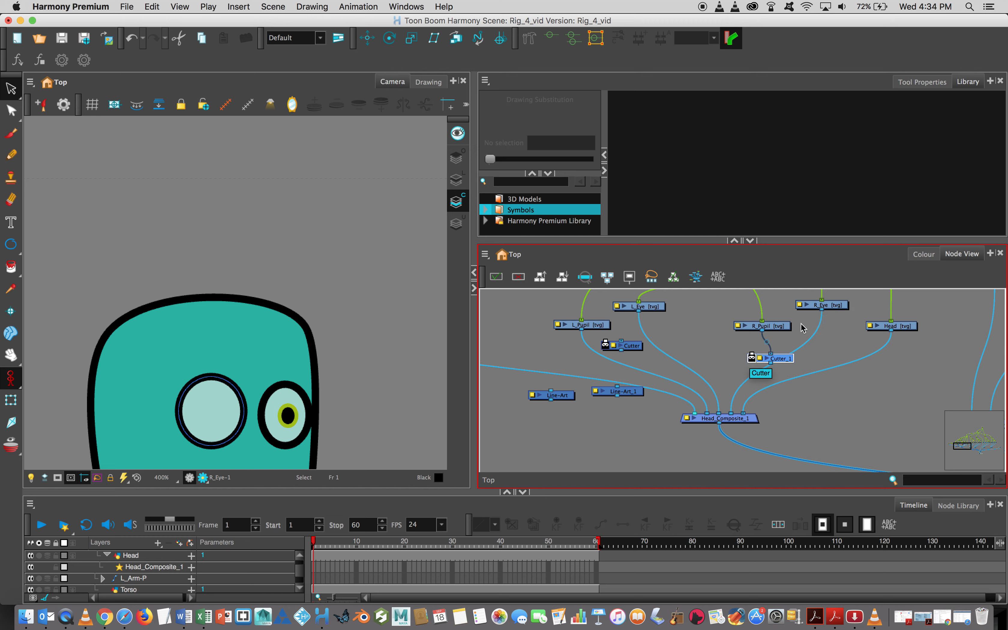
{"action": "left_click_drag", "start_coordinate": [824, 313], "coordinate": [755, 351]}
{"action": "left_click_drag", "start_coordinate": [779, 362], "coordinate": [827, 403]}
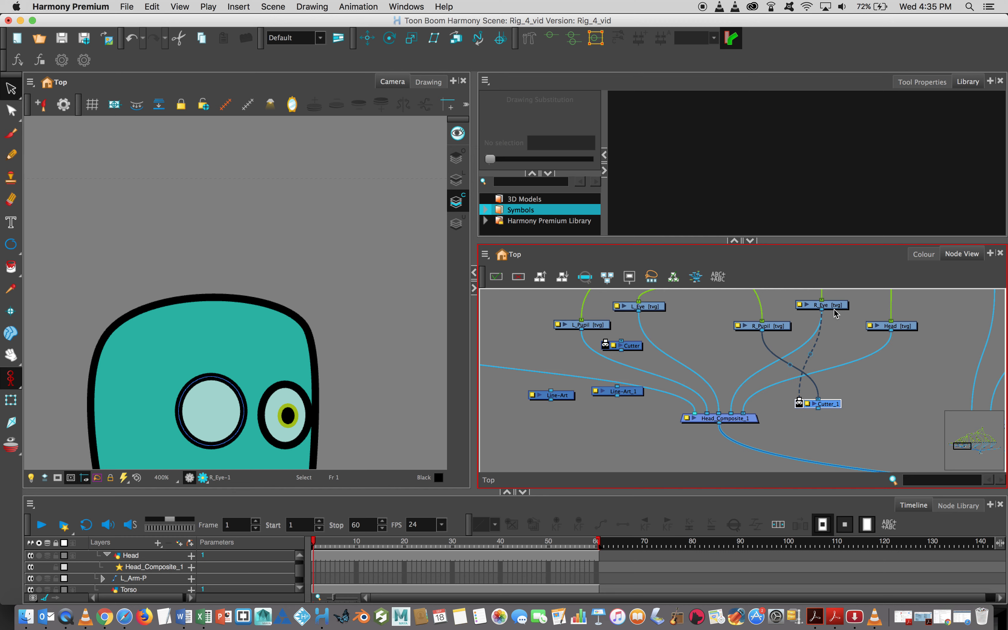
{"action": "left_click_drag", "start_coordinate": [836, 403], "coordinate": [728, 413]}
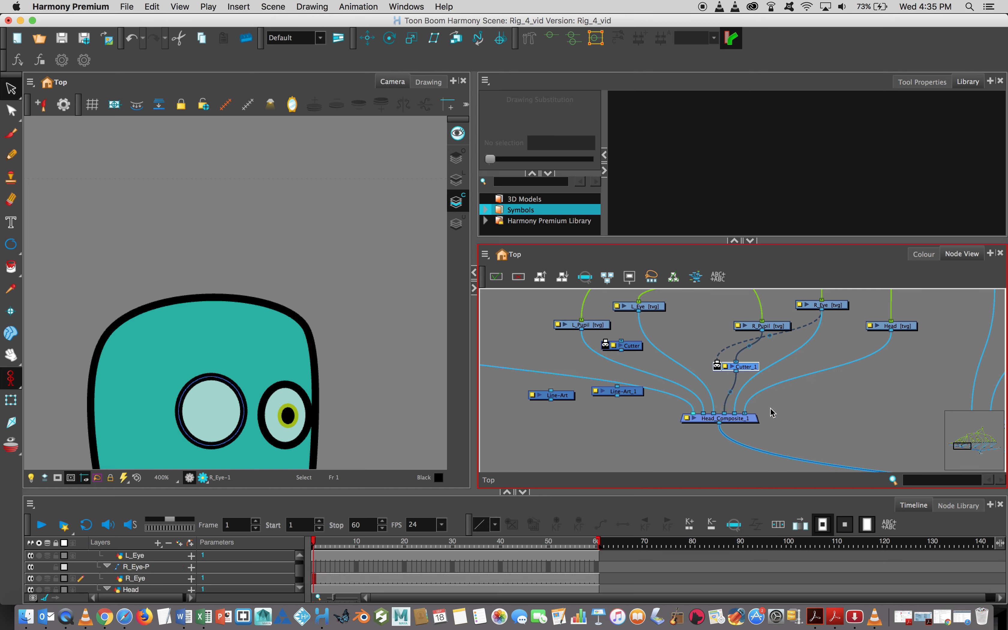
Step: Enable the Inverted option in Cutter_1's layer properties
{"action": "double_click", "coordinate": [726, 369]}
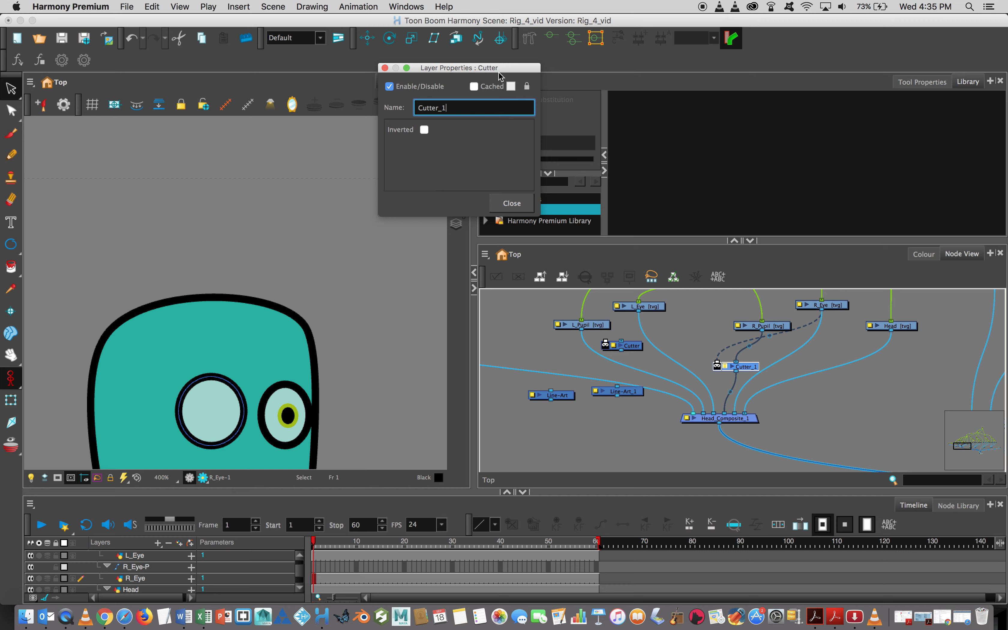
{"action": "left_click", "coordinate": [424, 130]}
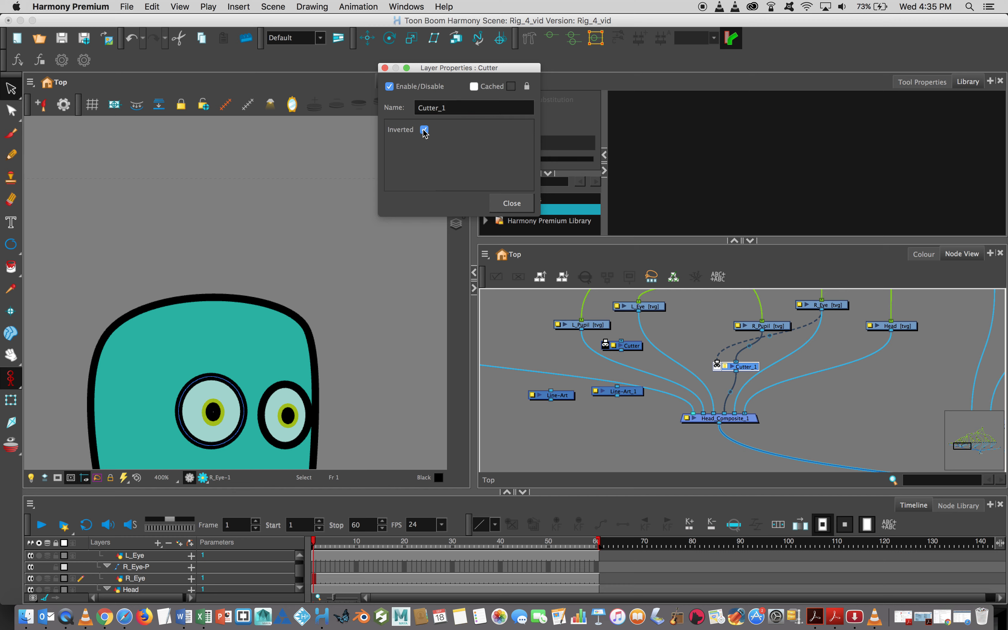
{"action": "left_click", "coordinate": [385, 68]}
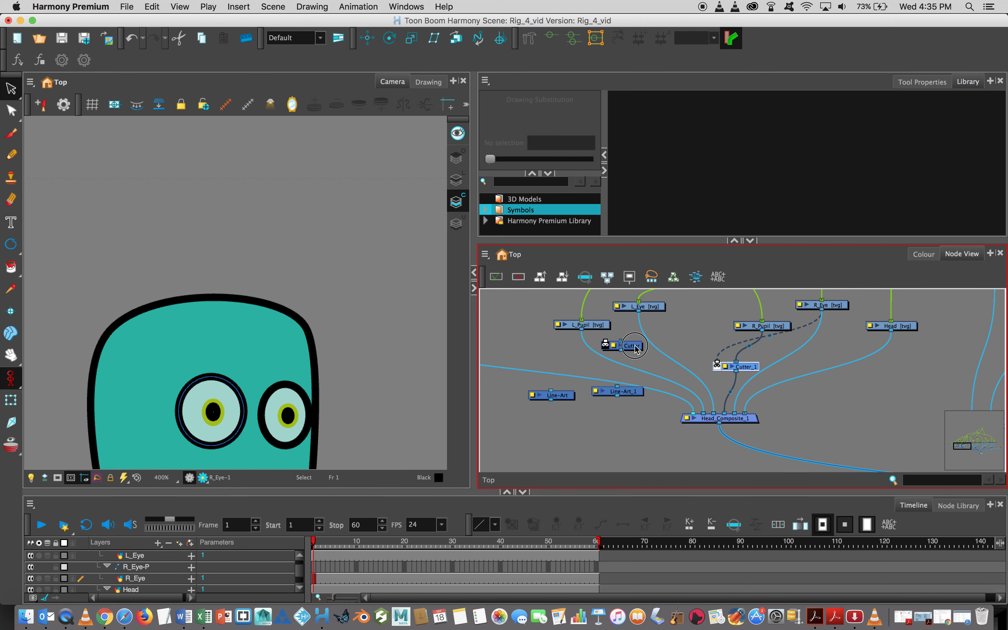
Step: Route L_Pupil through Cutter into Head_Composite_1, with L_Eye connected as the cutter's matte
{"action": "left_click_drag", "start_coordinate": [636, 349], "coordinate": [636, 350]}
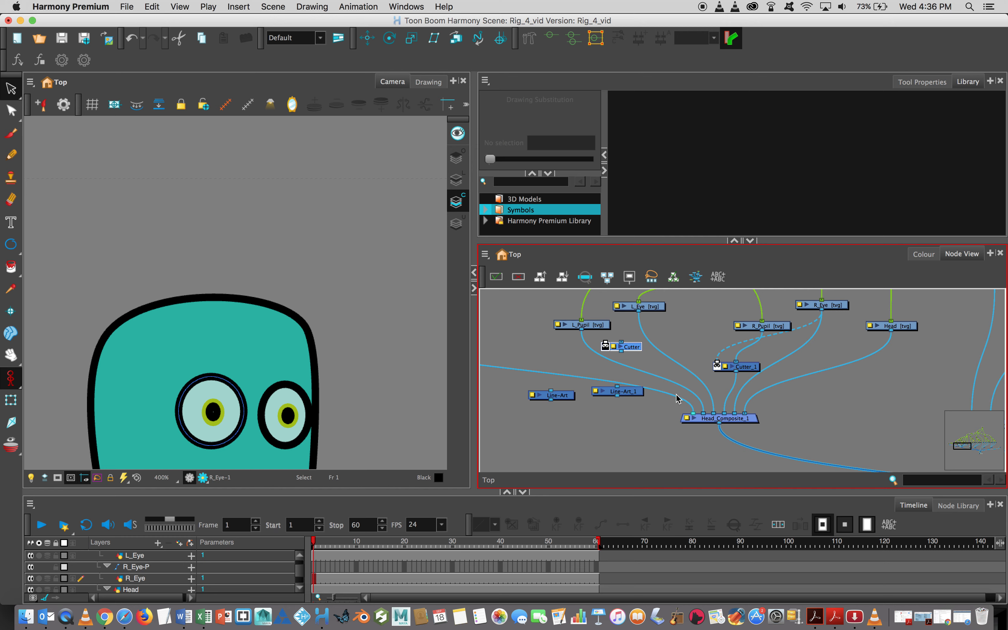
{"action": "left_click_drag", "start_coordinate": [704, 415], "coordinate": [627, 357]}
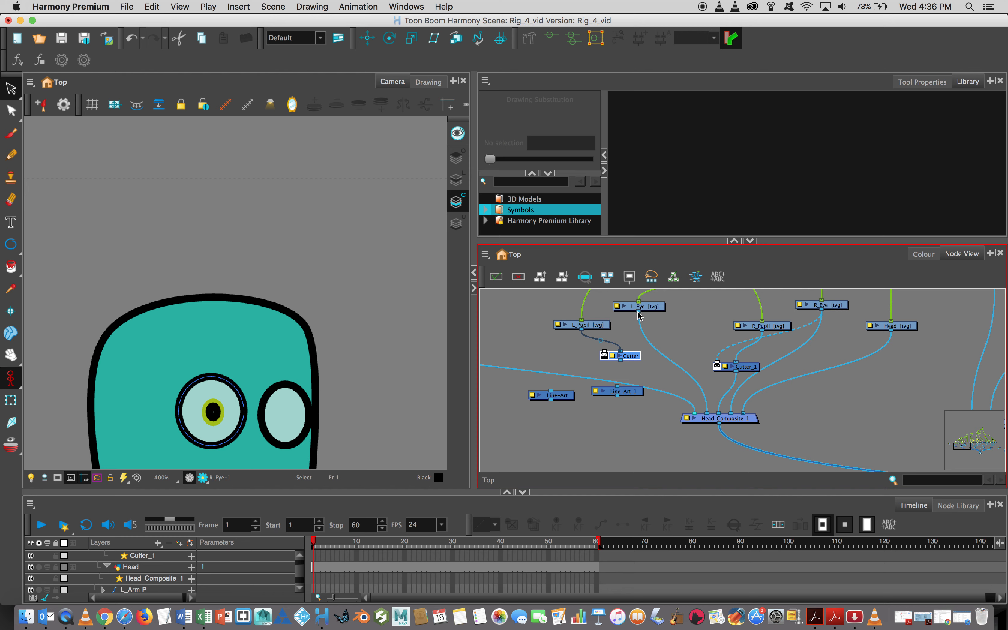
{"action": "left_click_drag", "start_coordinate": [640, 316], "coordinate": [606, 348]}
{"action": "left_click_drag", "start_coordinate": [621, 362], "coordinate": [698, 414]}
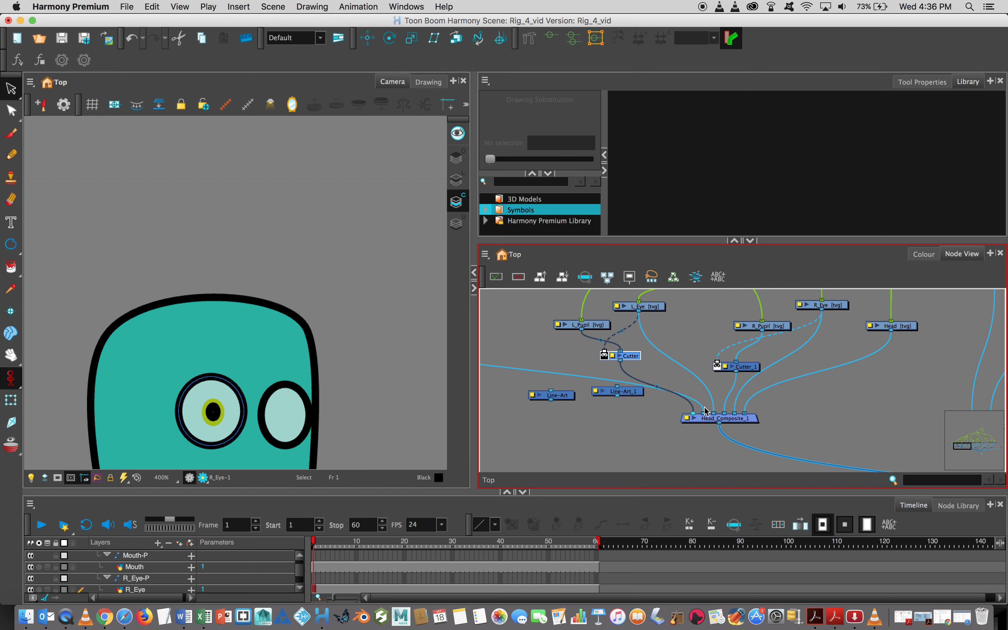
{"action": "left_click_drag", "start_coordinate": [692, 412], "coordinate": [706, 414]}
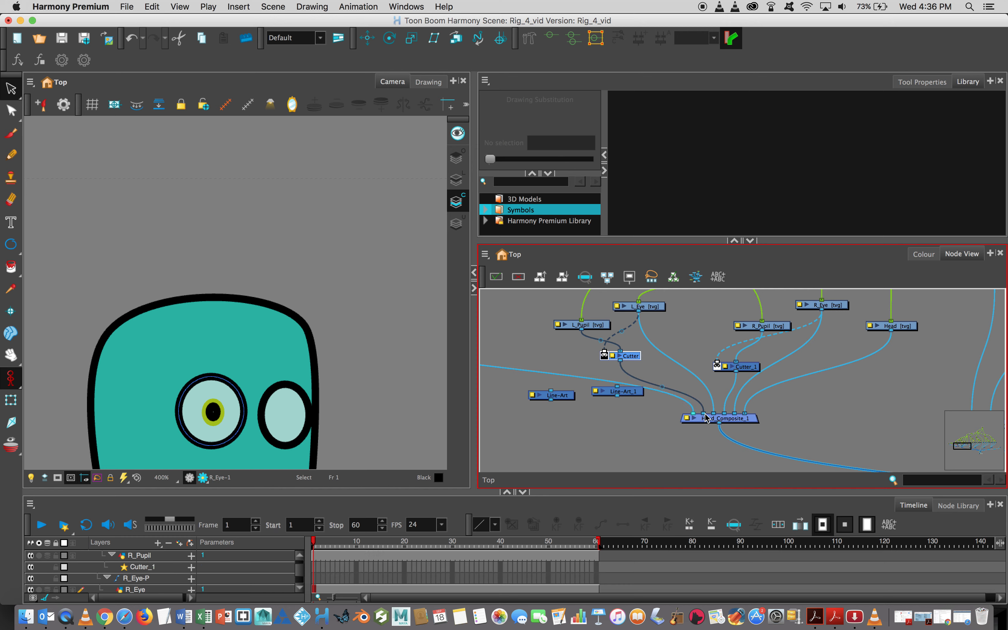
Step: Enable the Inverted option in the properties of the Cutter node under L_Pupil
{"action": "double_click", "coordinate": [614, 357]}
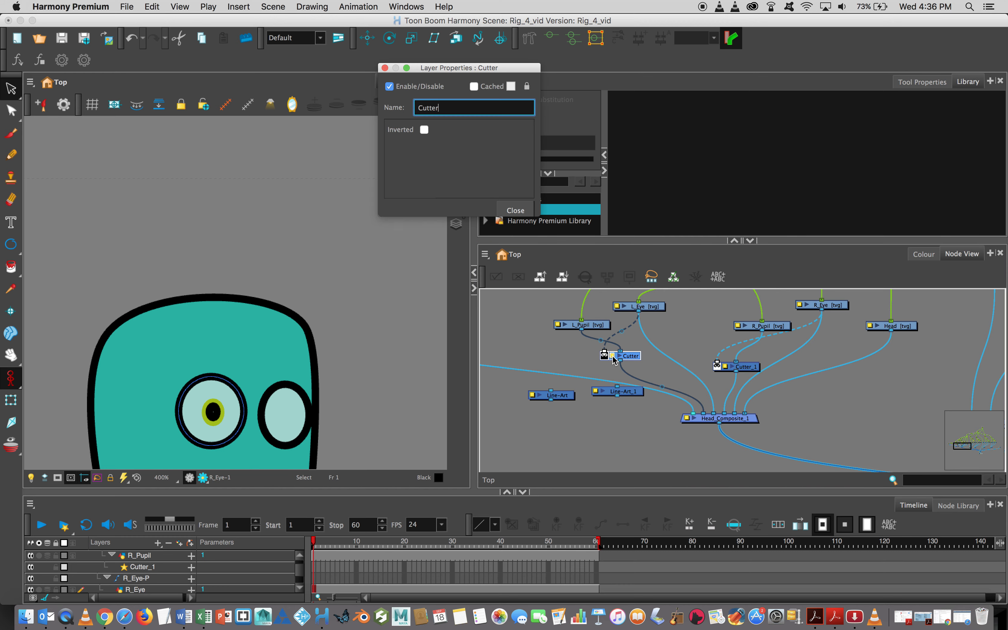
{"action": "left_click", "coordinate": [424, 130]}
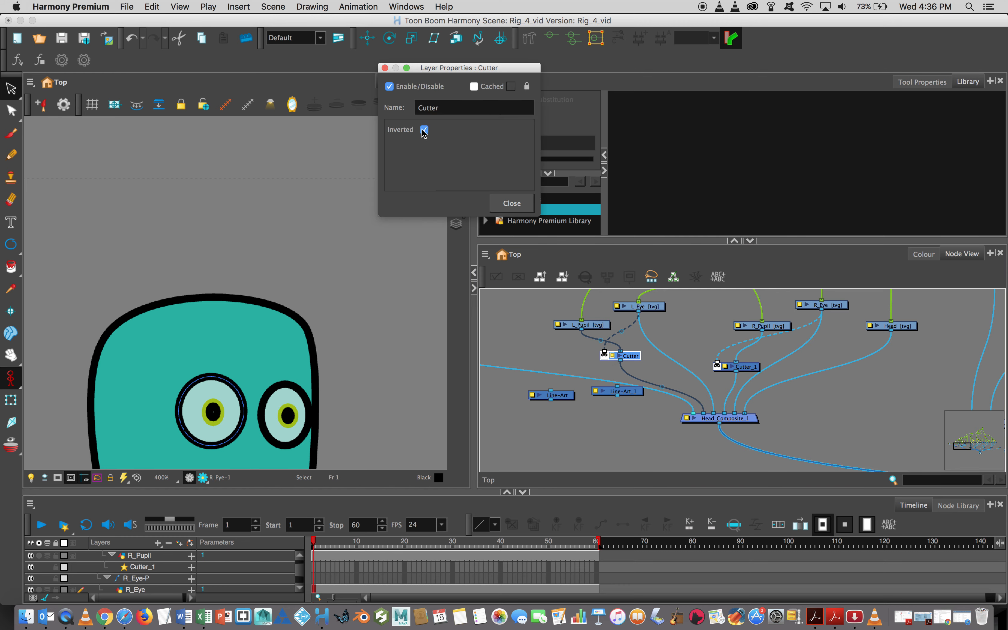
{"action": "left_click", "coordinate": [384, 67]}
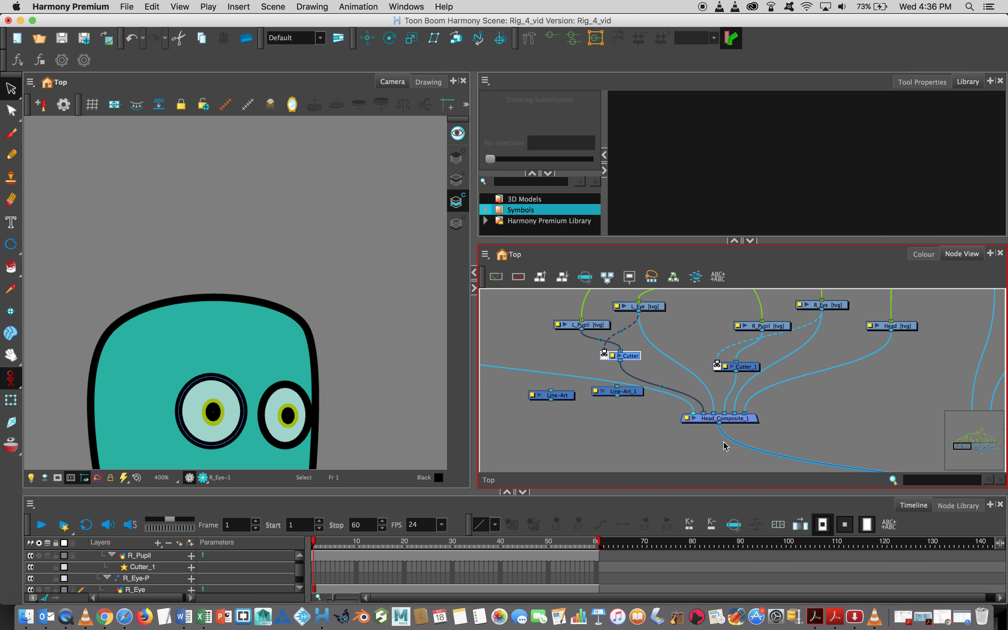
Step: Select Pupils_Peg and move both pupils with the Transform tool to test the eye masks
{"action": "left_click_drag", "start_coordinate": [713, 342], "coordinate": [696, 442]}
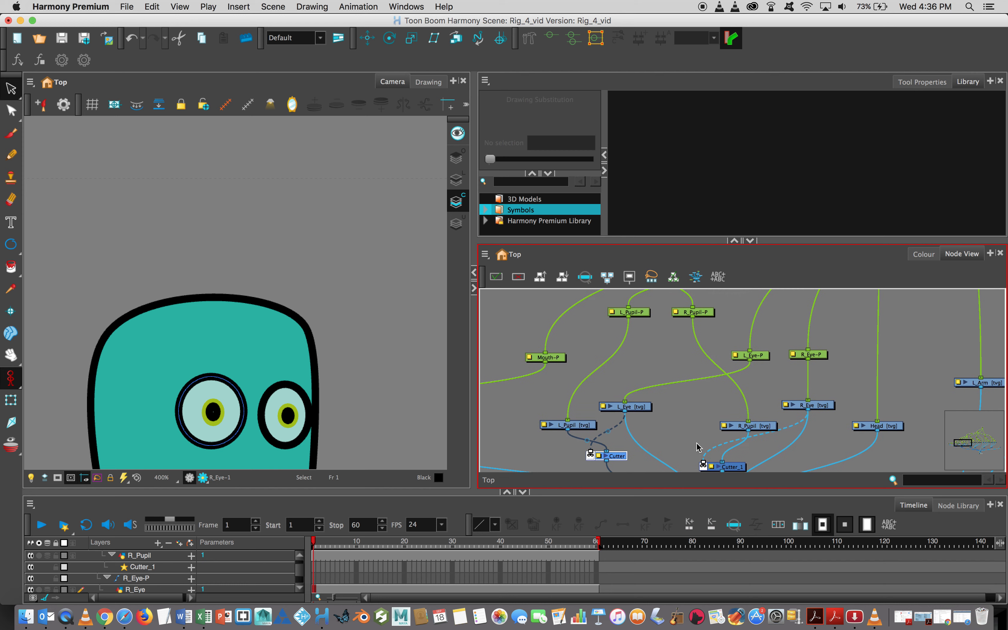
{"action": "left_click_drag", "start_coordinate": [669, 347], "coordinate": [666, 452]}
{"action": "left_click", "coordinate": [672, 376]}
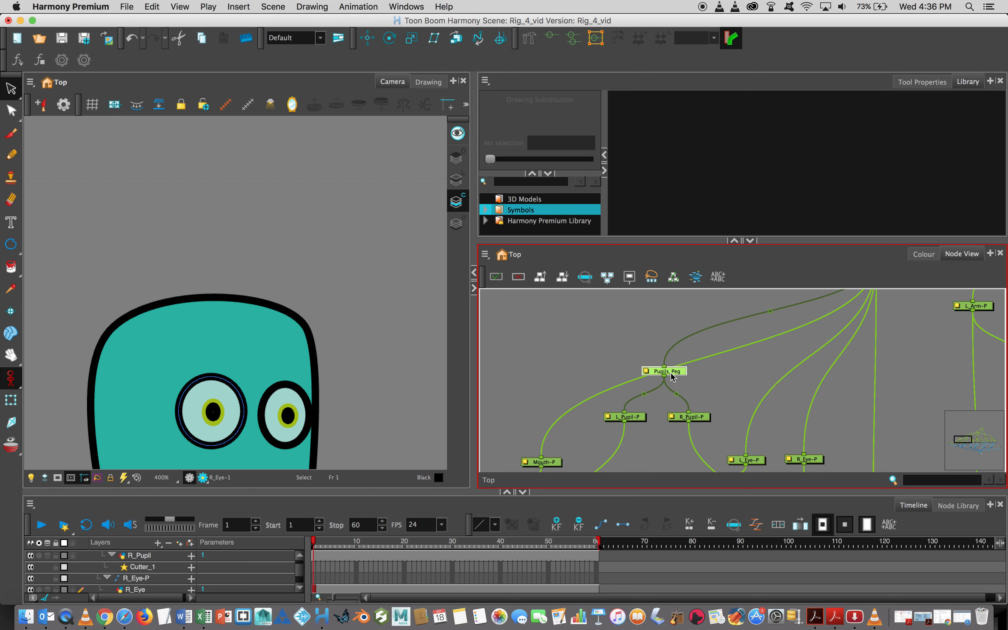
{"action": "scroll", "coordinate": [301, 371], "scroll_direction": "up", "scroll_amount": 2}
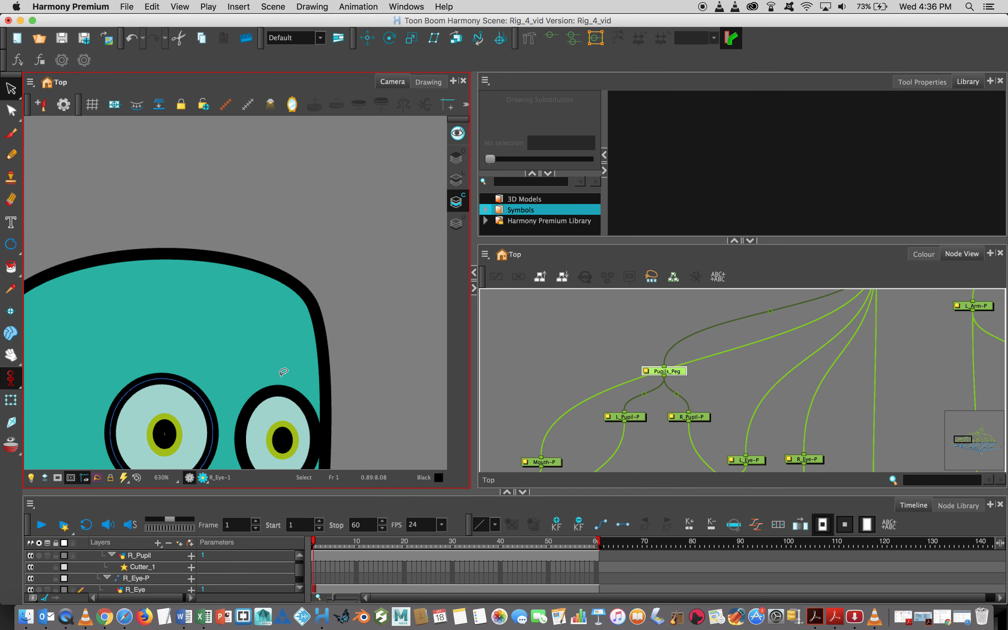
{"action": "left_click_drag", "start_coordinate": [279, 378], "coordinate": [342, 270]}
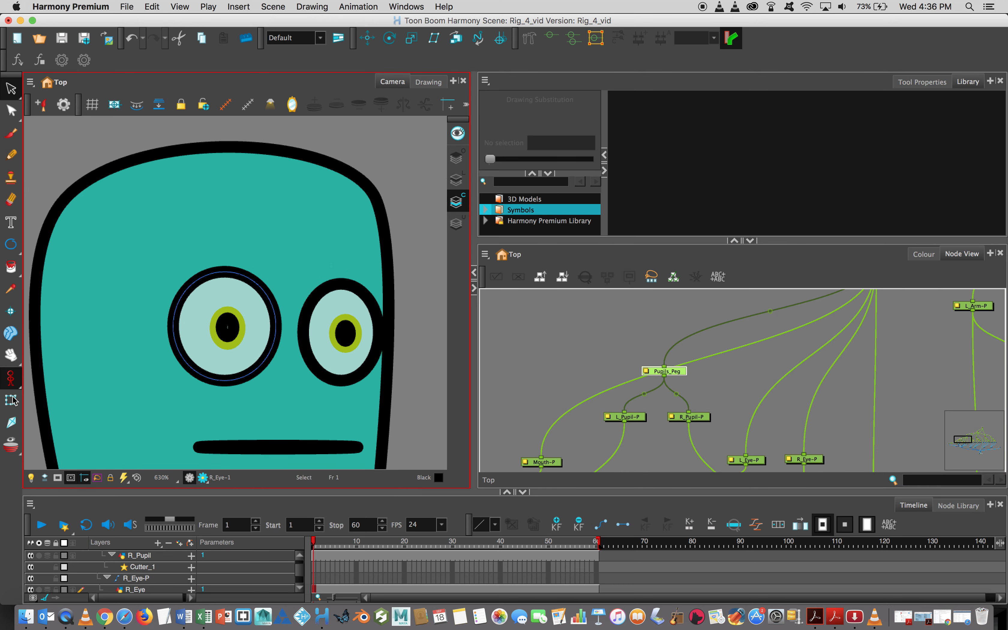
{"action": "left_click", "coordinate": [11, 400]}
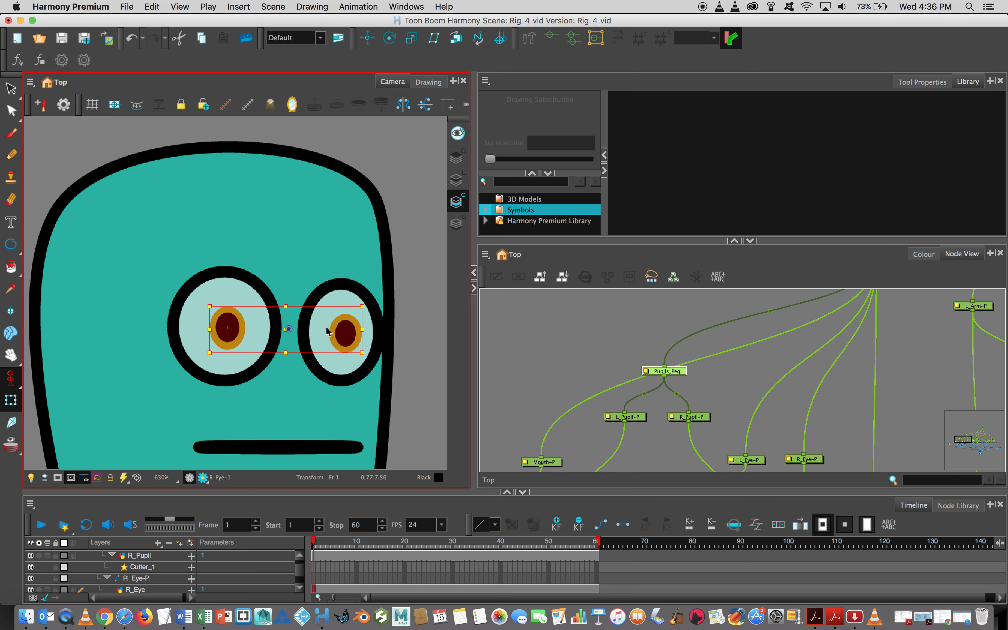
{"action": "mouse_move", "coordinate": [335, 330]}
{"action": "left_mouse_down"}
{"action": "mouse_move", "coordinate": [264, 330]}
{"action": "mouse_move", "coordinate": [308, 331]}
{"action": "mouse_move", "coordinate": [365, 289]}
{"action": "mouse_move", "coordinate": [320, 312]}
{"action": "mouse_move", "coordinate": [343, 407]}
{"action": "mouse_move", "coordinate": [320, 277]}
{"action": "mouse_move", "coordinate": [325, 328]}
{"action": "mouse_move", "coordinate": [365, 323]}
{"action": "mouse_move", "coordinate": [234, 312]}
{"action": "mouse_move", "coordinate": [333, 330]}
{"action": "left_mouse_up"}
Step: Rearrange R_Pupil and R_Eye to make room for Line-Art_1 below them, and connect R_Eye to Line-Art_1
{"action": "left_click", "coordinate": [583, 344]}
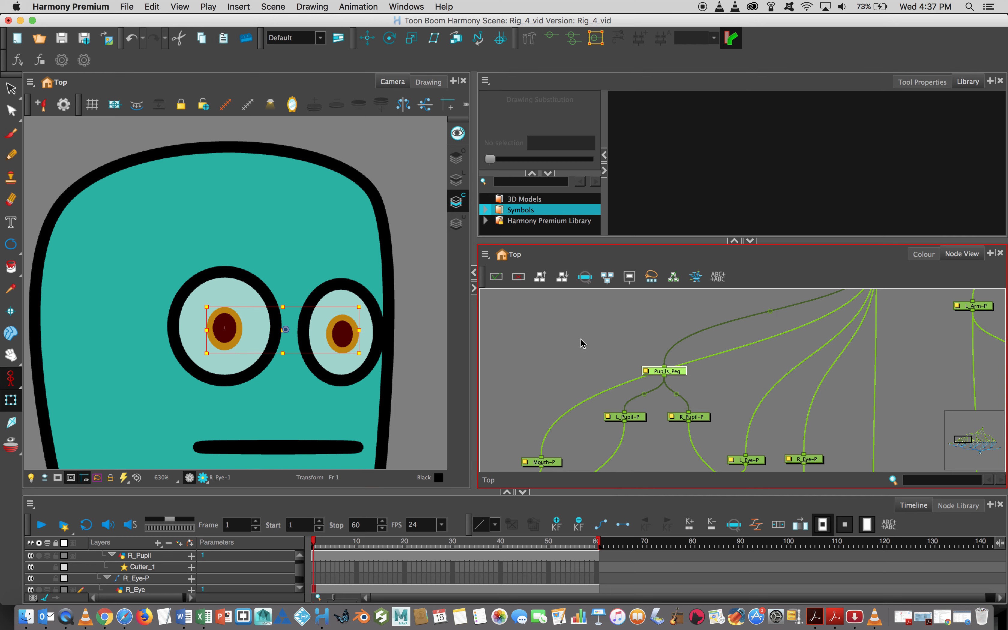
{"action": "scroll", "coordinate": [711, 375], "scroll_direction": "down", "scroll_amount": 5}
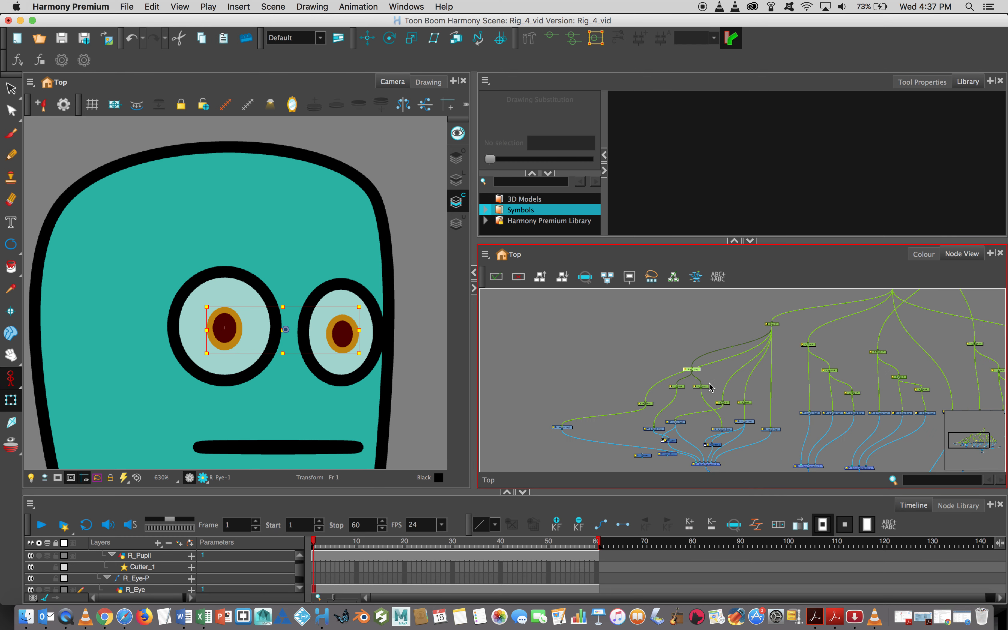
{"action": "scroll", "coordinate": [702, 403], "scroll_direction": "up", "scroll_amount": 2}
{"action": "left_click_drag", "start_coordinate": [694, 415], "coordinate": [695, 333]}
{"action": "left_click_drag", "start_coordinate": [704, 372], "coordinate": [711, 309]}
{"action": "scroll", "coordinate": [696, 336], "scroll_direction": "up", "scroll_amount": 4}
{"action": "left_click_drag", "start_coordinate": [698, 334], "coordinate": [665, 423]}
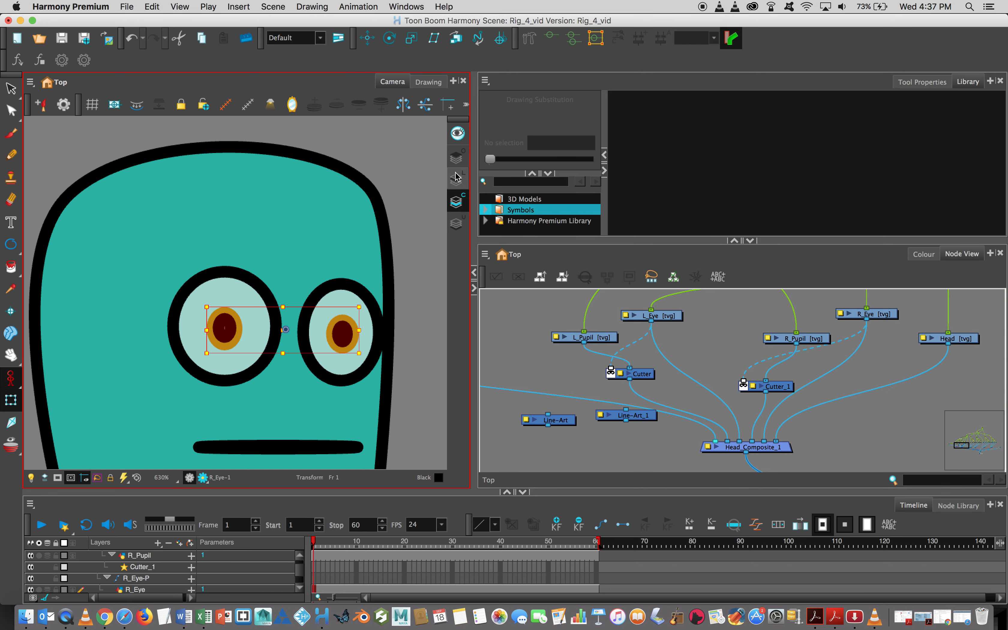
{"action": "left_click_drag", "start_coordinate": [640, 421], "coordinate": [701, 398]}
{"action": "left_click_drag", "start_coordinate": [815, 338], "coordinate": [785, 320]}
{"action": "left_click_drag", "start_coordinate": [881, 318], "coordinate": [858, 322]}
{"action": "mouse_move", "coordinate": [700, 399]}
{"action": "left_mouse_down"}
{"action": "mouse_move", "coordinate": [707, 376]}
{"action": "mouse_move", "coordinate": [736, 355]}
{"action": "left_mouse_up"}
{"action": "left_click_drag", "start_coordinate": [848, 328], "coordinate": [736, 347]}
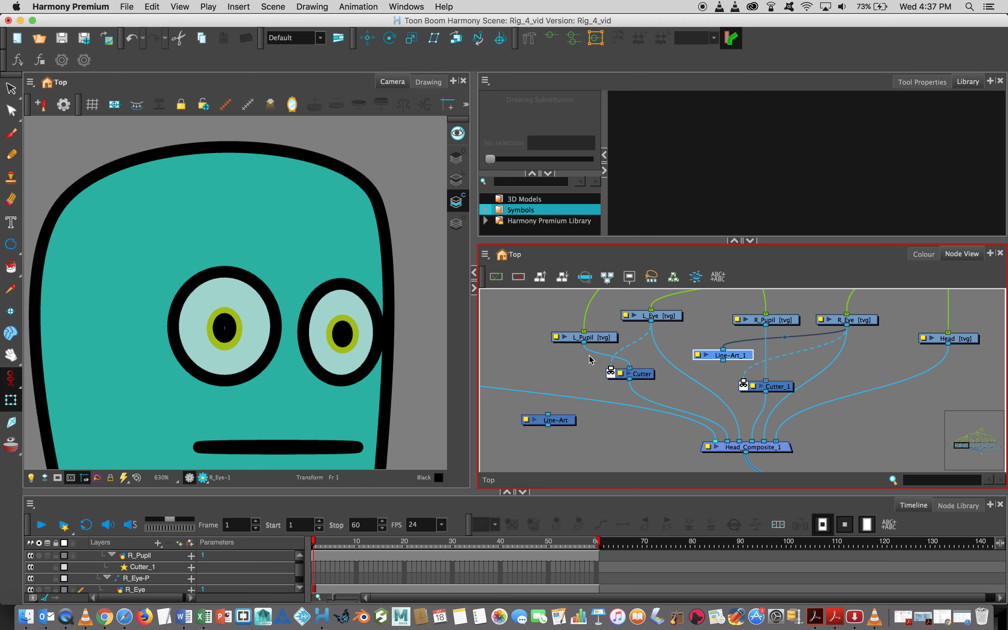
Step: Place Line-Art between L_Pupil and L_Eye fed by L_Eye, and wire both Line-Art nodes into Head_Composite_1 in front of the pupil cutters
{"action": "left_click", "coordinate": [605, 340]}
{"action": "left_click_drag", "start_coordinate": [605, 341], "coordinate": [535, 335]}
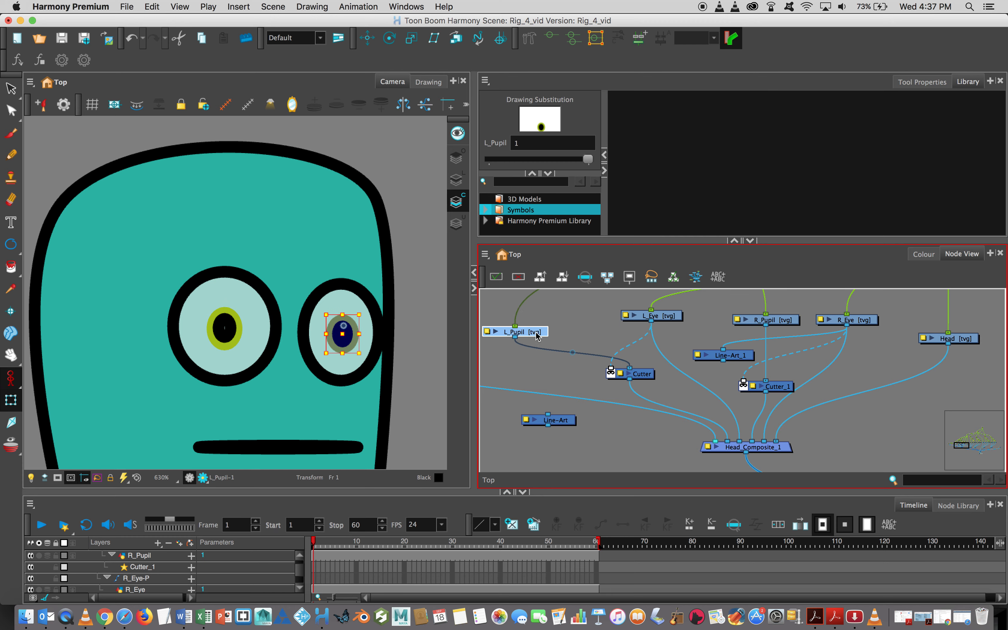
{"action": "left_click_drag", "start_coordinate": [559, 422], "coordinate": [571, 367]}
{"action": "left_click_drag", "start_coordinate": [652, 325], "coordinate": [572, 361]}
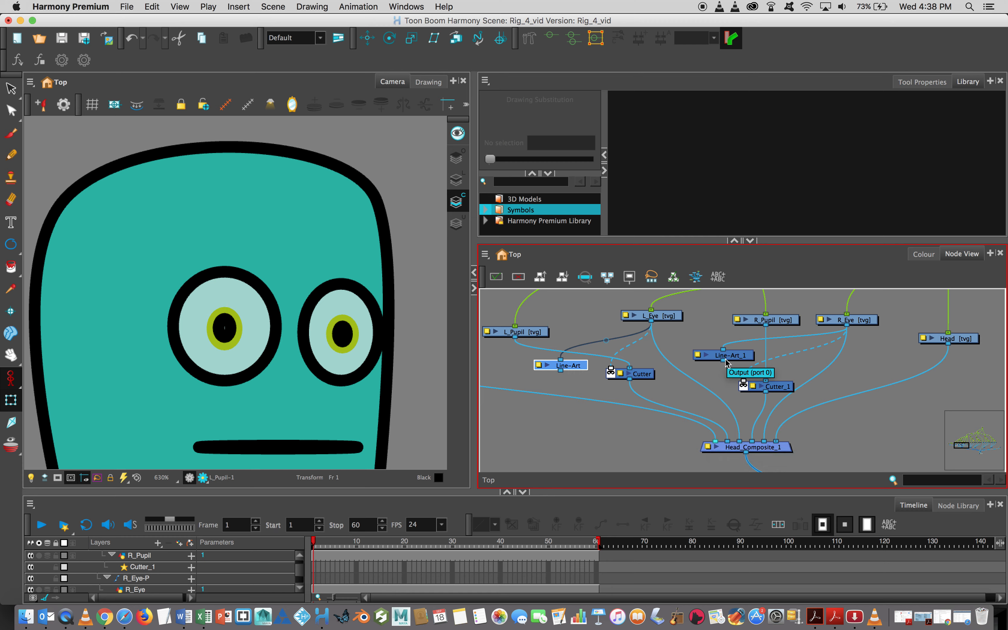
{"action": "left_click_drag", "start_coordinate": [726, 363], "coordinate": [722, 441]}
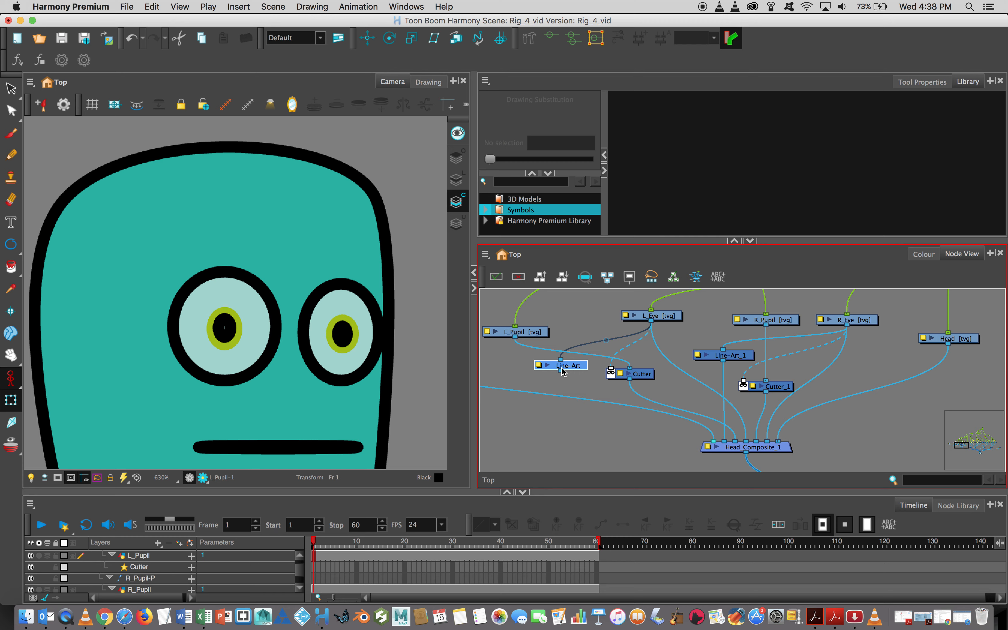
{"action": "left_click_drag", "start_coordinate": [560, 371], "coordinate": [713, 442]}
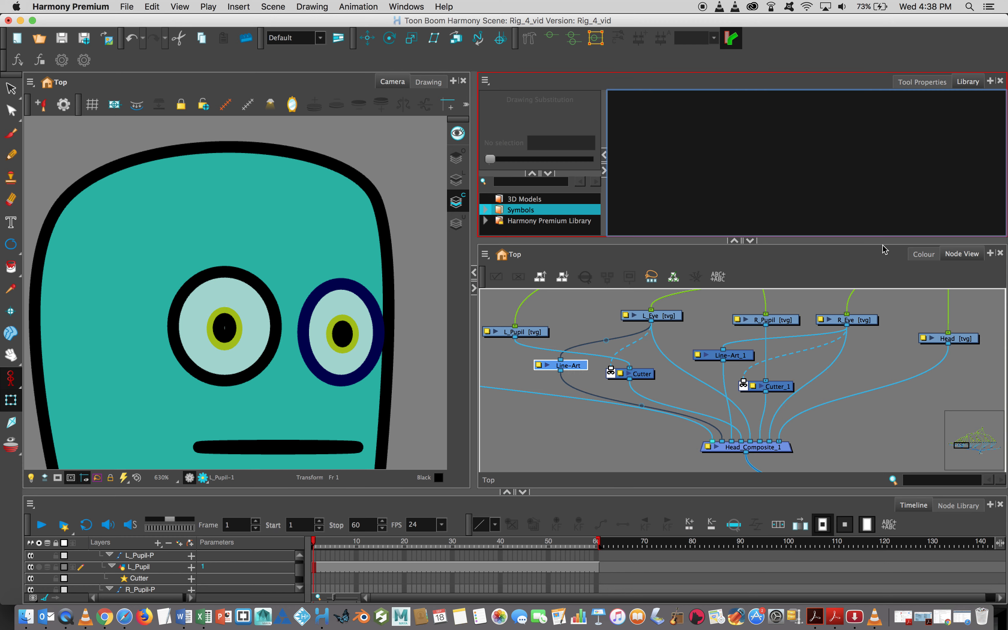
Step: Select Pupils_Peg again and move both pupils to test them against the eye outlines, ending on the whole node network
{"action": "scroll", "coordinate": [811, 321], "scroll_direction": "down", "scroll_amount": 3}
{"action": "left_click_drag", "start_coordinate": [811, 322], "coordinate": [760, 435]}
{"action": "left_click", "coordinate": [713, 348]}
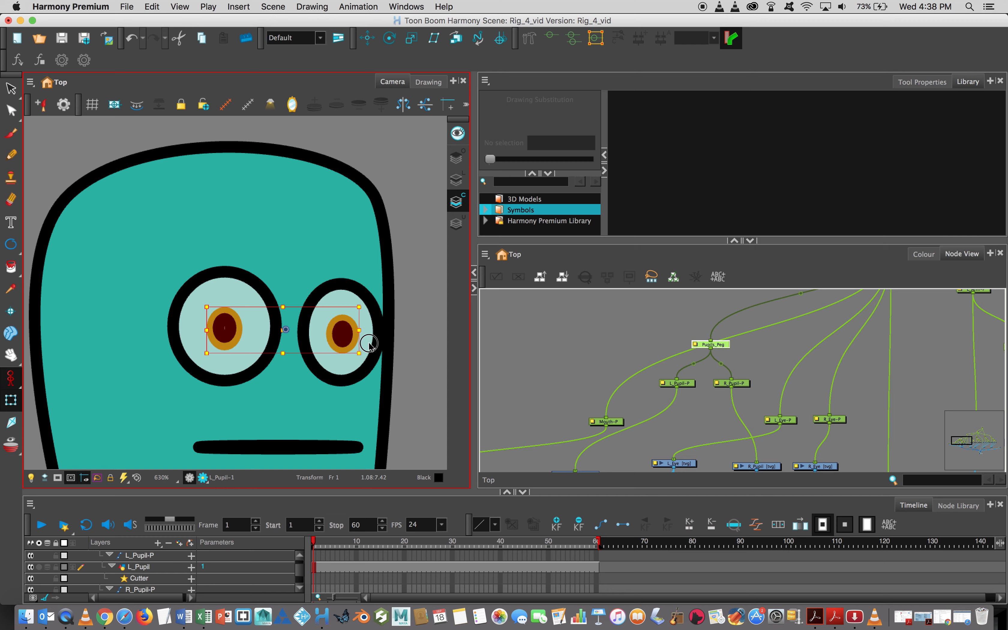
{"action": "mouse_move", "coordinate": [338, 338]}
{"action": "left_mouse_down"}
{"action": "mouse_move", "coordinate": [292, 331]}
{"action": "mouse_move", "coordinate": [335, 280]}
{"action": "mouse_move", "coordinate": [387, 338]}
{"action": "mouse_move", "coordinate": [350, 340]}
{"action": "mouse_move", "coordinate": [387, 338]}
{"action": "mouse_move", "coordinate": [337, 327]}
{"action": "mouse_move", "coordinate": [387, 337]}
{"action": "mouse_move", "coordinate": [356, 323]}
{"action": "mouse_move", "coordinate": [335, 353]}
{"action": "mouse_move", "coordinate": [327, 301]}
{"action": "mouse_move", "coordinate": [337, 337]}
{"action": "mouse_move", "coordinate": [327, 343]}
{"action": "mouse_move", "coordinate": [336, 342]}
{"action": "left_mouse_up"}
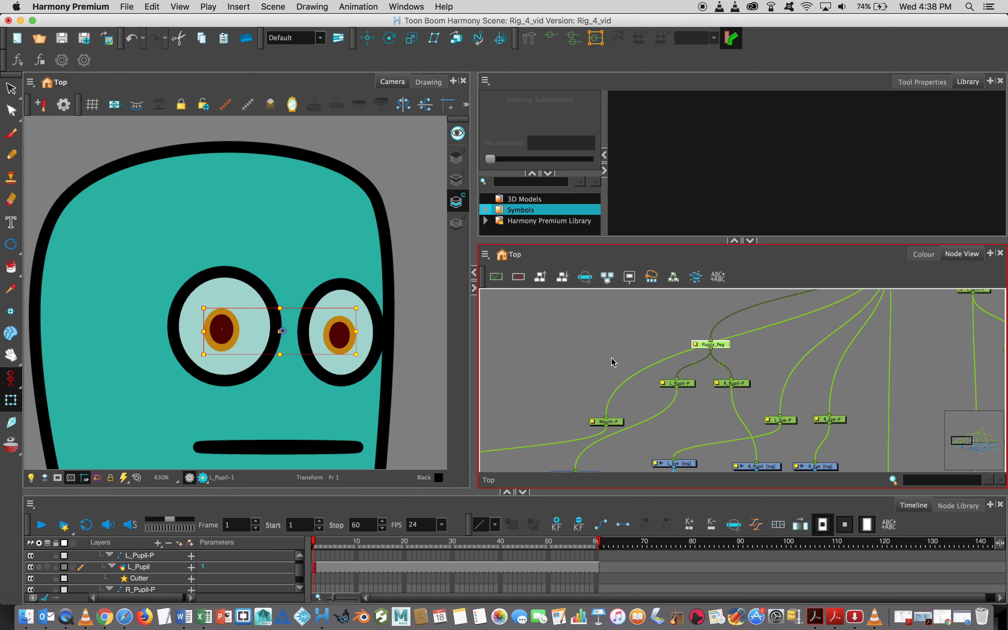
{"action": "scroll", "coordinate": [611, 358], "scroll_direction": "down", "scroll_amount": 10}
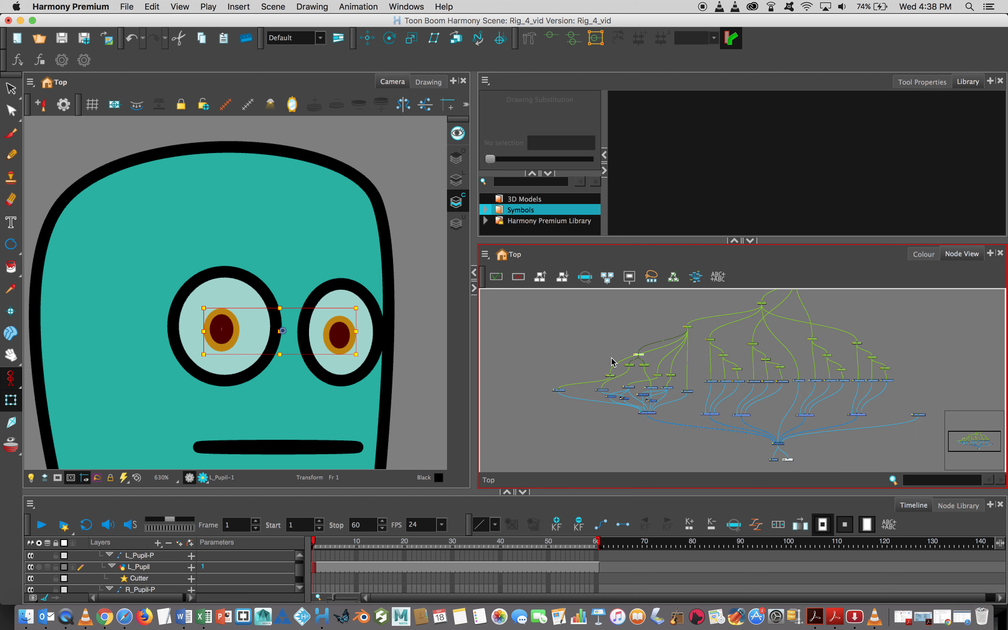
Step: Move Pupils_Peg and its two pupil pegs slightly higher in the node network and clear the selection
{"action": "scroll", "coordinate": [649, 398], "scroll_direction": "up", "scroll_amount": 6}
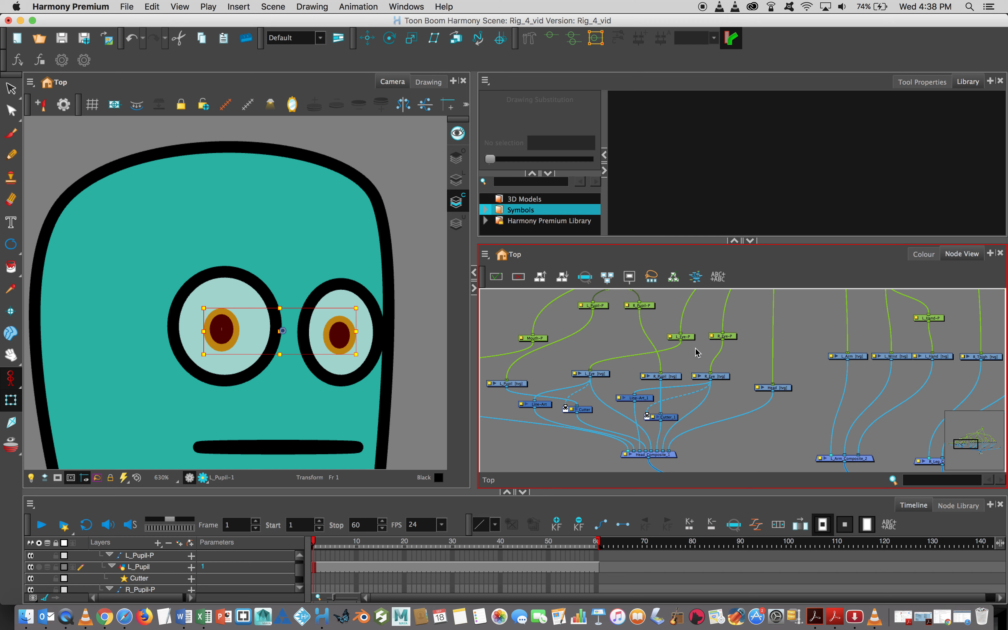
{"action": "scroll", "coordinate": [697, 352], "scroll_direction": "down", "scroll_amount": 5}
{"action": "scroll", "coordinate": [696, 352], "scroll_direction": "down", "scroll_amount": 2}
{"action": "scroll", "coordinate": [696, 353], "scroll_direction": "up", "scroll_amount": 3}
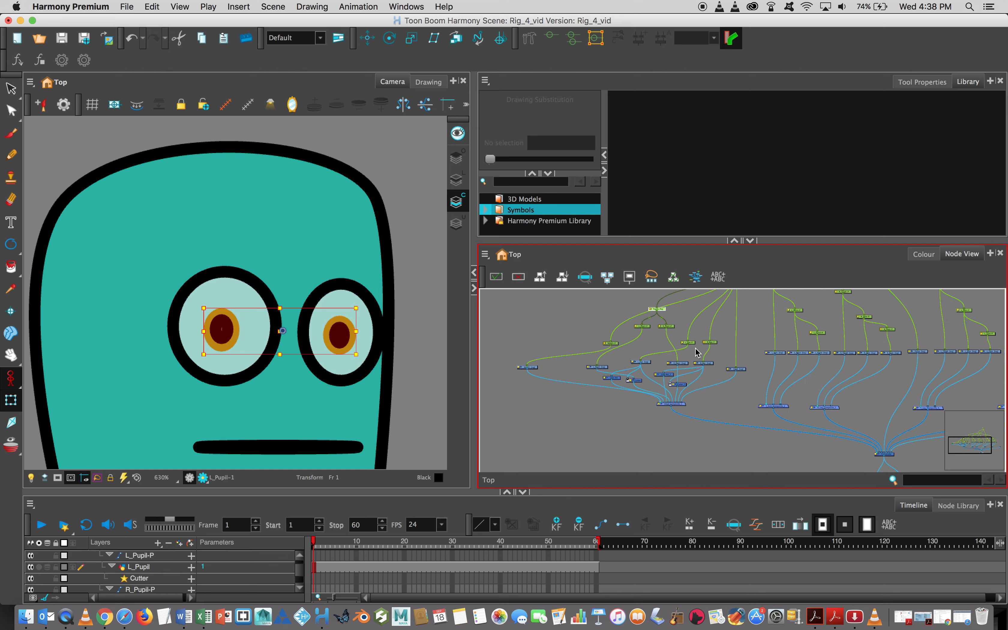
{"action": "scroll", "coordinate": [696, 353], "scroll_direction": "up", "scroll_amount": 1}
{"action": "scroll", "coordinate": [696, 352], "scroll_direction": "down", "scroll_amount": 4}
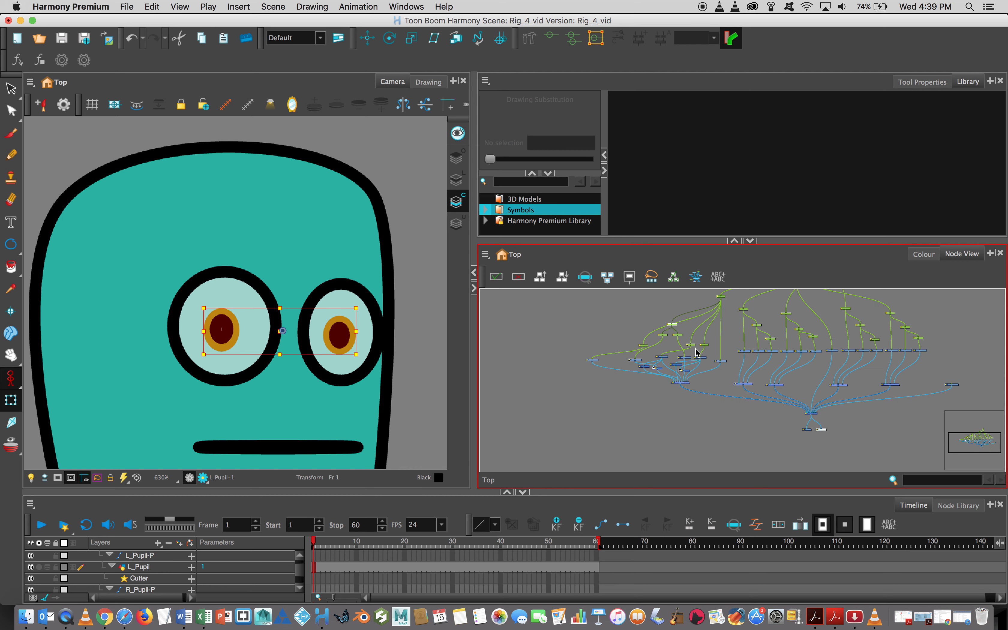
{"action": "mouse_move", "coordinate": [657, 314]}
{"action": "left_mouse_down"}
{"action": "mouse_move", "coordinate": [687, 342]}
{"action": "mouse_move", "coordinate": [674, 311]}
{"action": "left_mouse_up"}
{"action": "left_click", "coordinate": [598, 335]}
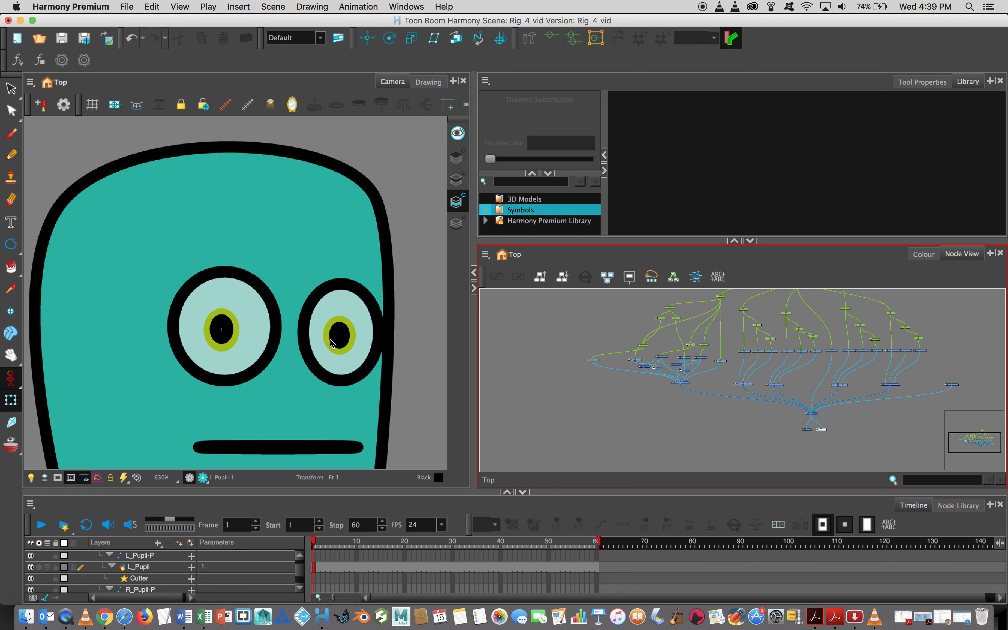
Step: Move the L_Pupil drawing sideways out of its eye and back inside to test its mask on its own
{"action": "left_click", "coordinate": [340, 338]}
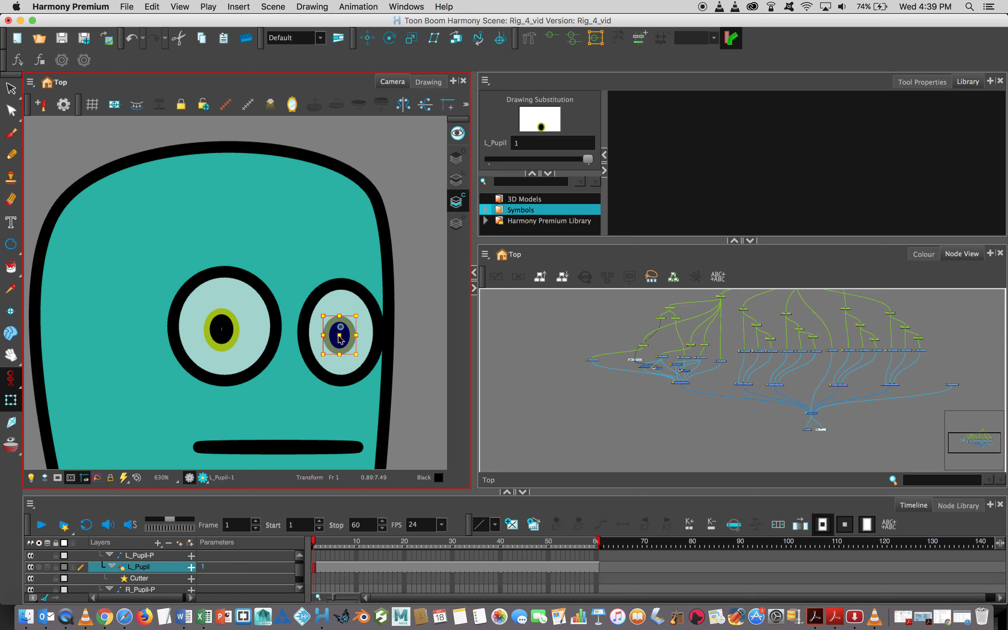
{"action": "left_click_drag", "start_coordinate": [340, 338], "coordinate": [287, 338]}
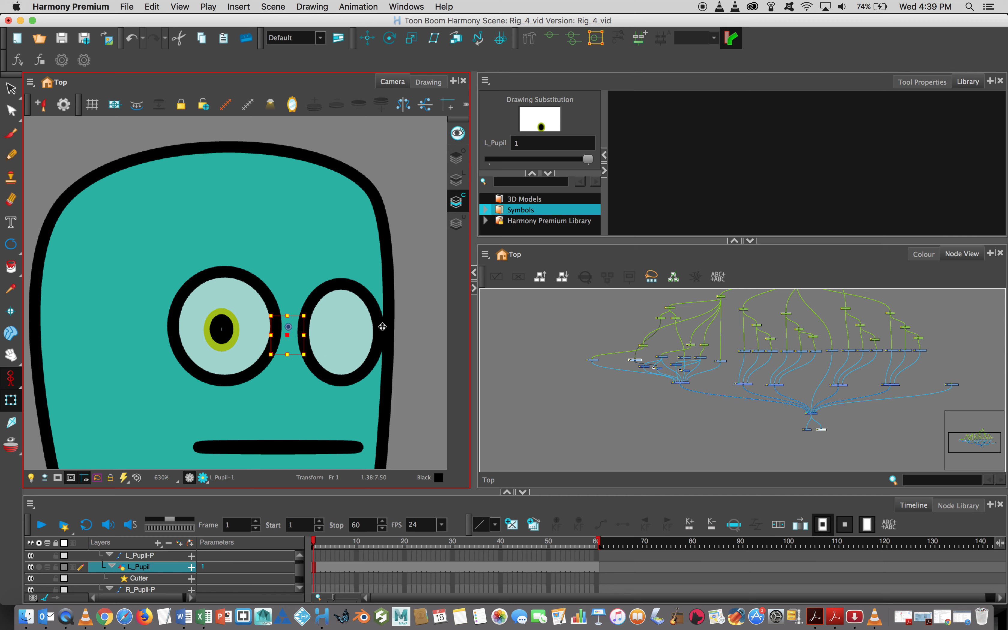
{"action": "key", "text": "super+z"}
{"action": "left_click", "coordinate": [291, 338]}
{"action": "left_click_drag", "start_coordinate": [291, 339], "coordinate": [343, 334]}
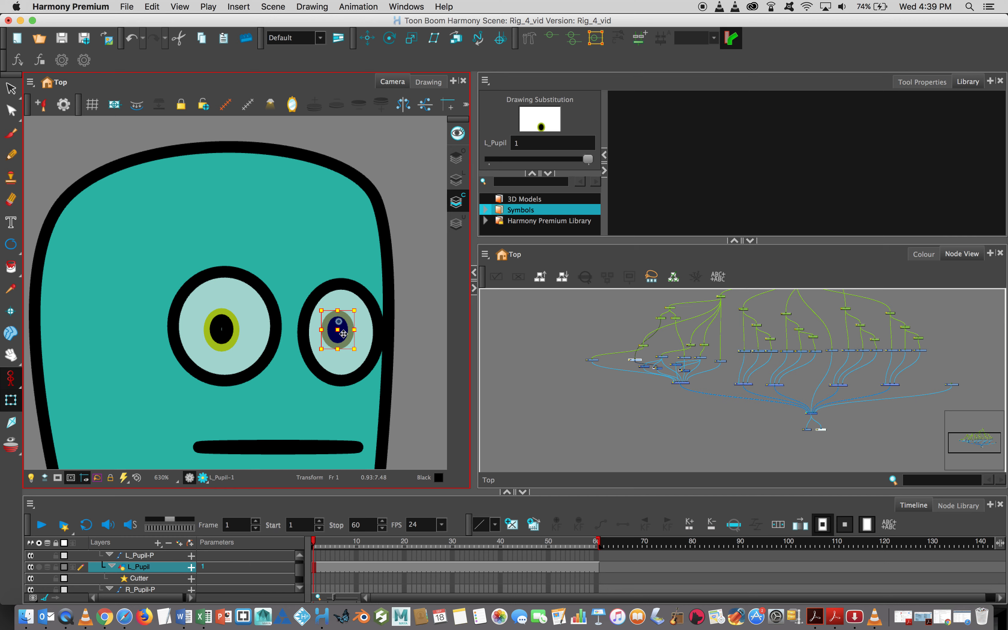
Step: Select the parent Pupils_Peg from L_Pupil, shift both pupils slightly together inside the eyes, and deselect them
{"action": "key", "text": "b"}
{"action": "key", "text": "b"}
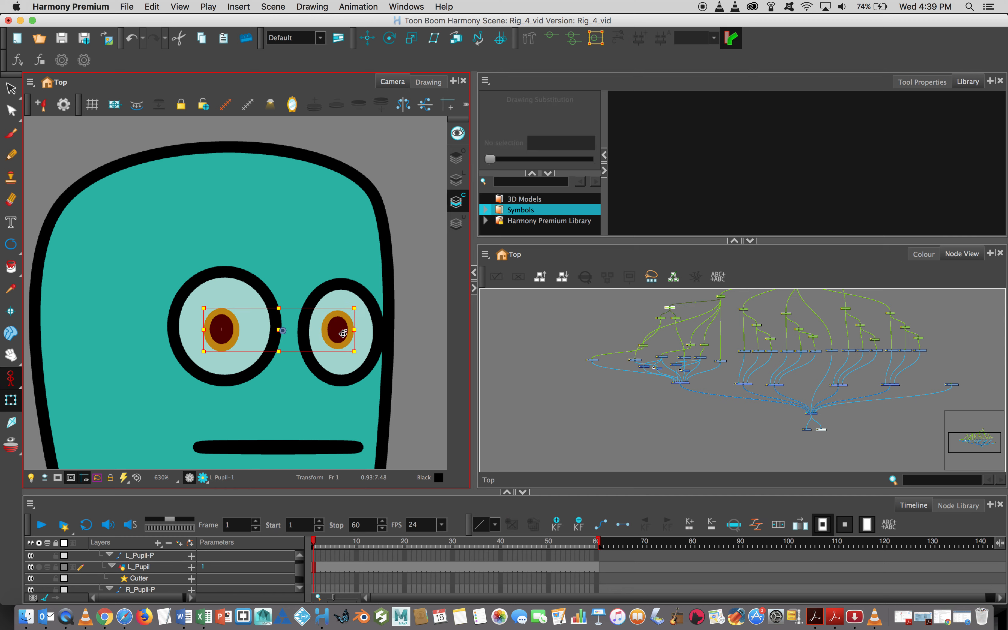
{"action": "mouse_move", "coordinate": [330, 333]}
{"action": "left_mouse_down"}
{"action": "mouse_move", "coordinate": [340, 307]}
{"action": "mouse_move", "coordinate": [334, 333]}
{"action": "left_mouse_up"}
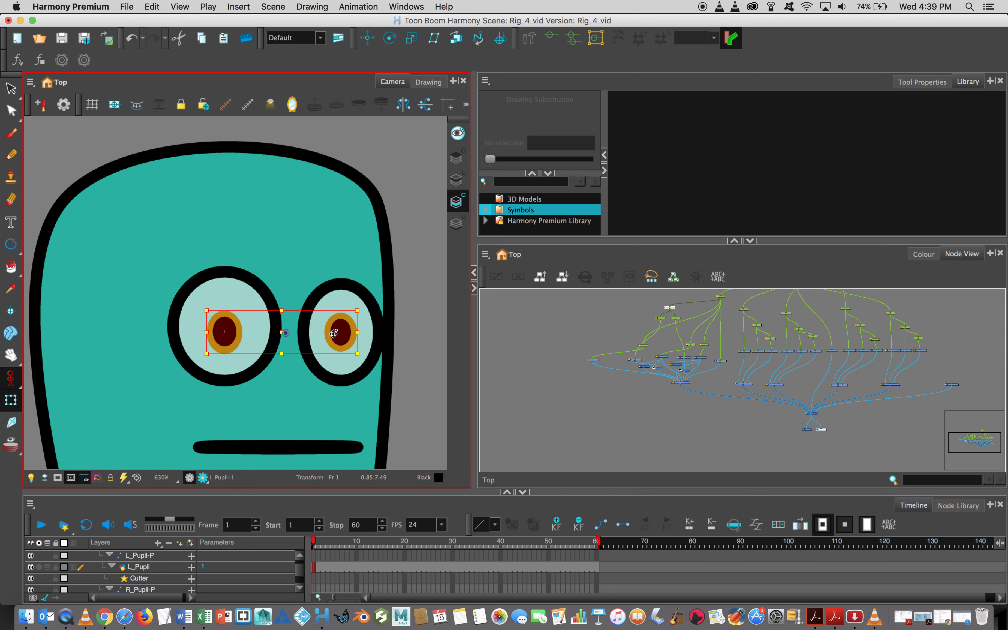
{"action": "left_click", "coordinate": [414, 167]}
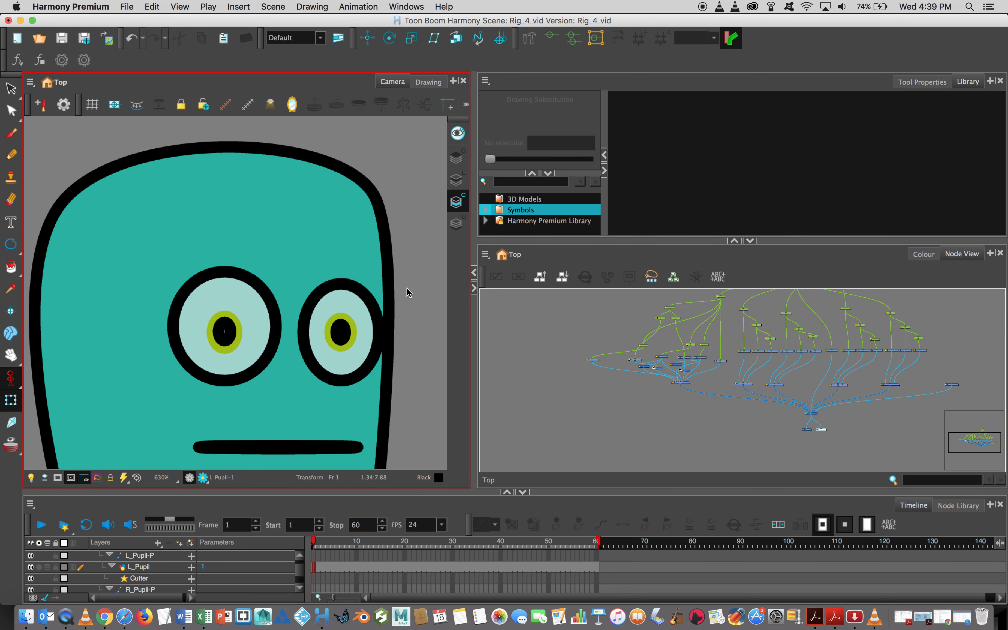
Step: Examine the complete node network and the full character from head to feet
{"action": "scroll", "coordinate": [407, 292], "scroll_direction": "down", "scroll_amount": 4}
{"action": "key", "text": "space"}
{"action": "left_click_drag", "start_coordinate": [354, 327], "coordinate": [247, 247]}
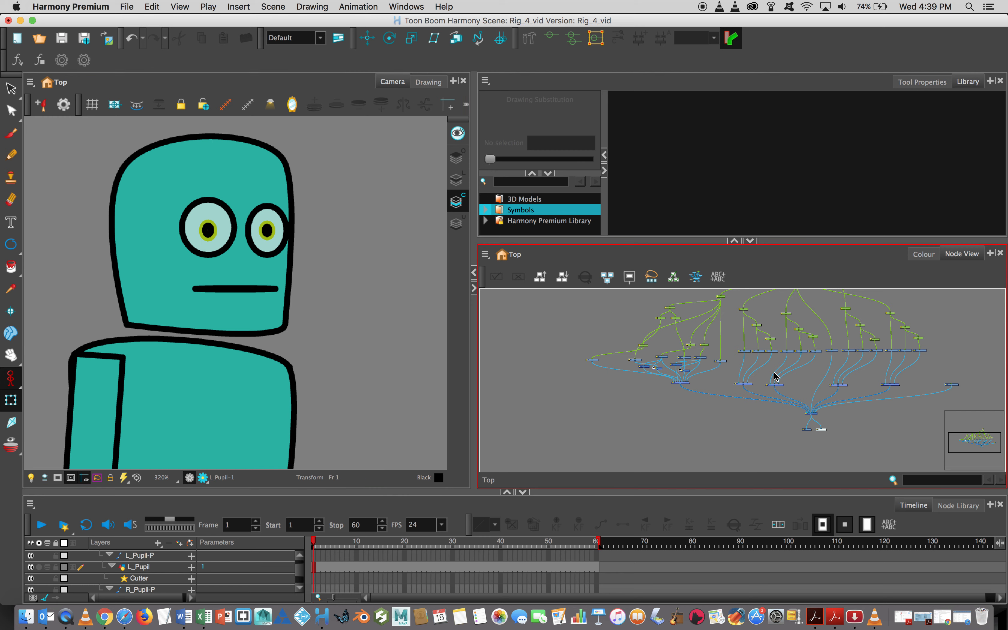
{"action": "scroll", "coordinate": [783, 358], "scroll_direction": "down", "scroll_amount": 4}
{"action": "key", "text": "space"}
{"action": "left_click_drag", "start_coordinate": [792, 326], "coordinate": [754, 402]}
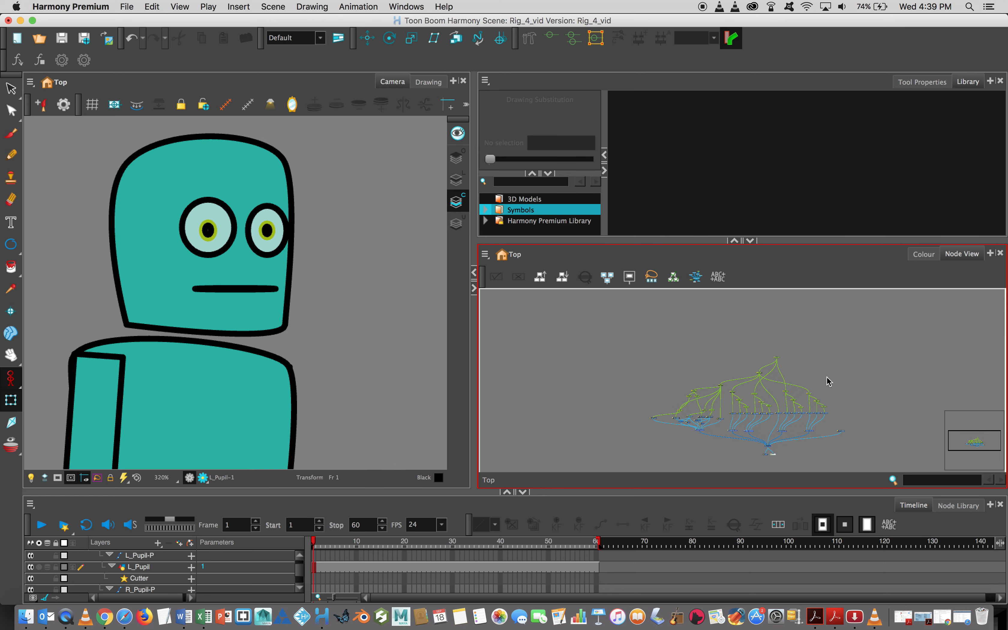
{"action": "left_click", "coordinate": [403, 237]}
{"action": "scroll", "coordinate": [378, 254], "scroll_direction": "down", "scroll_amount": 5}
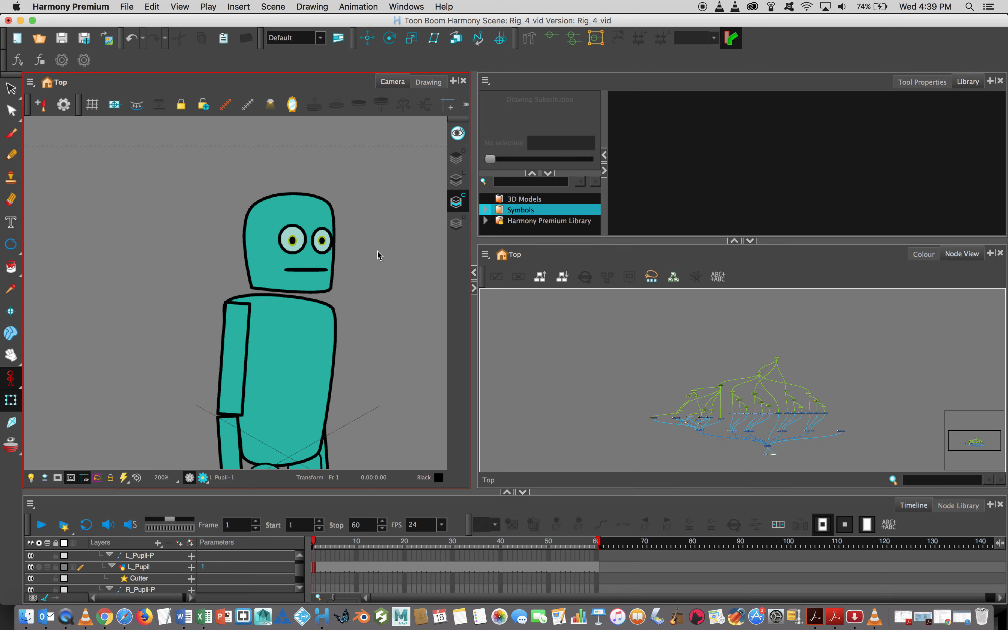
{"action": "key", "text": "space"}
{"action": "left_click_drag", "start_coordinate": [366, 288], "coordinate": [284, 203]}
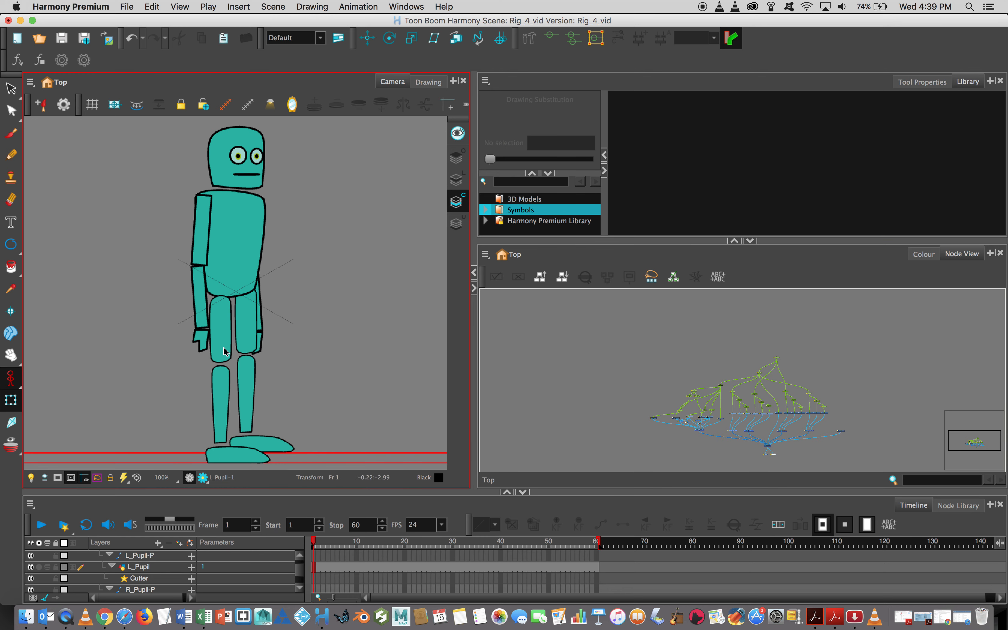
Step: Rotate L_Hand outward at the wrist and swing the left arm slightly backward using its parent pegs
{"action": "left_click", "coordinate": [202, 341]}
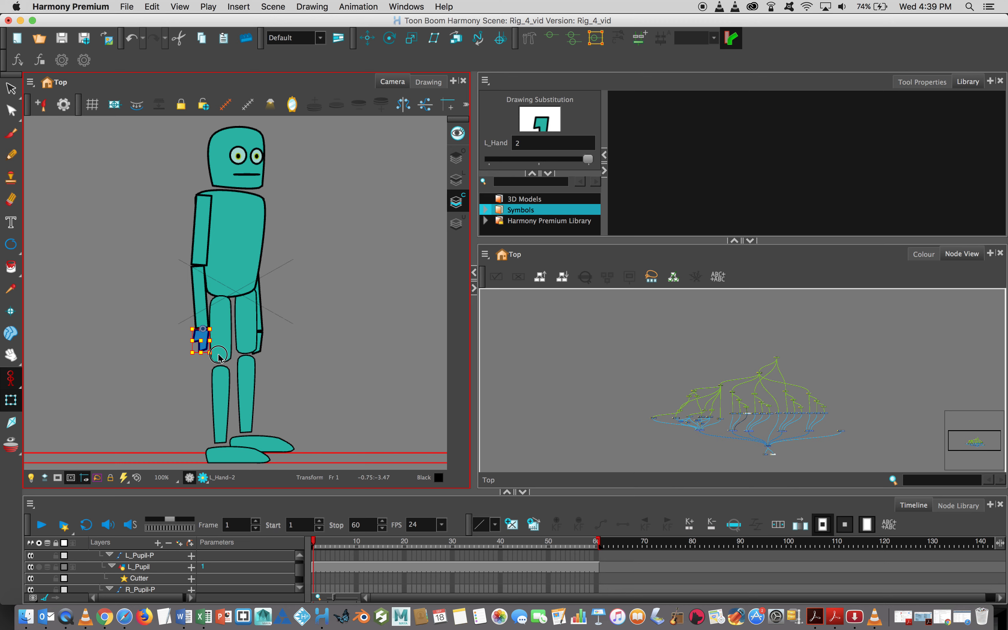
{"action": "left_click_drag", "start_coordinate": [219, 356], "coordinate": [189, 370]}
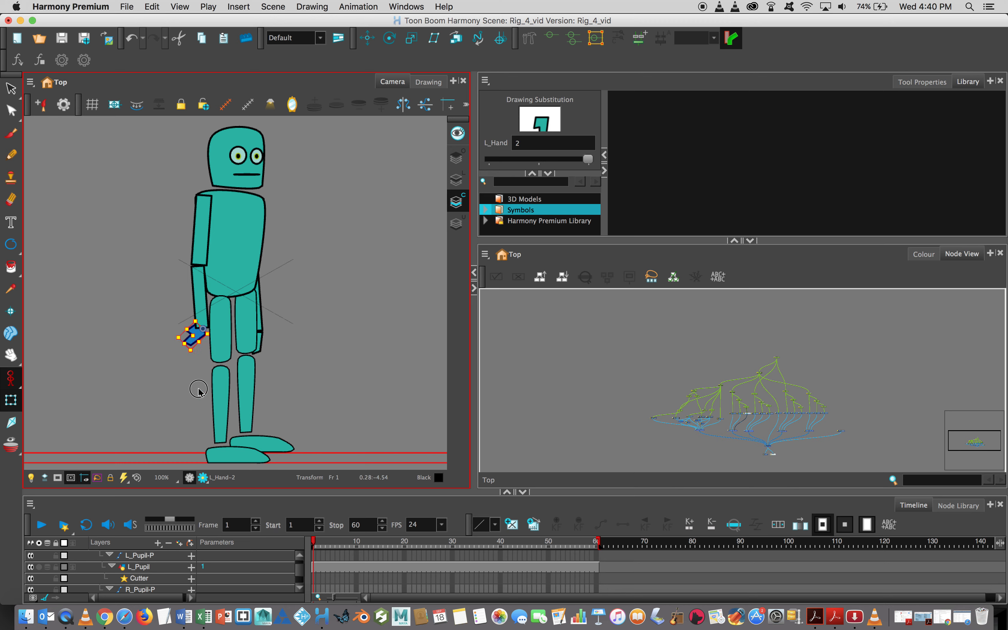
{"action": "key", "text": "super+z"}
{"action": "left_click", "coordinate": [200, 281]}
{"action": "key", "text": "b"}
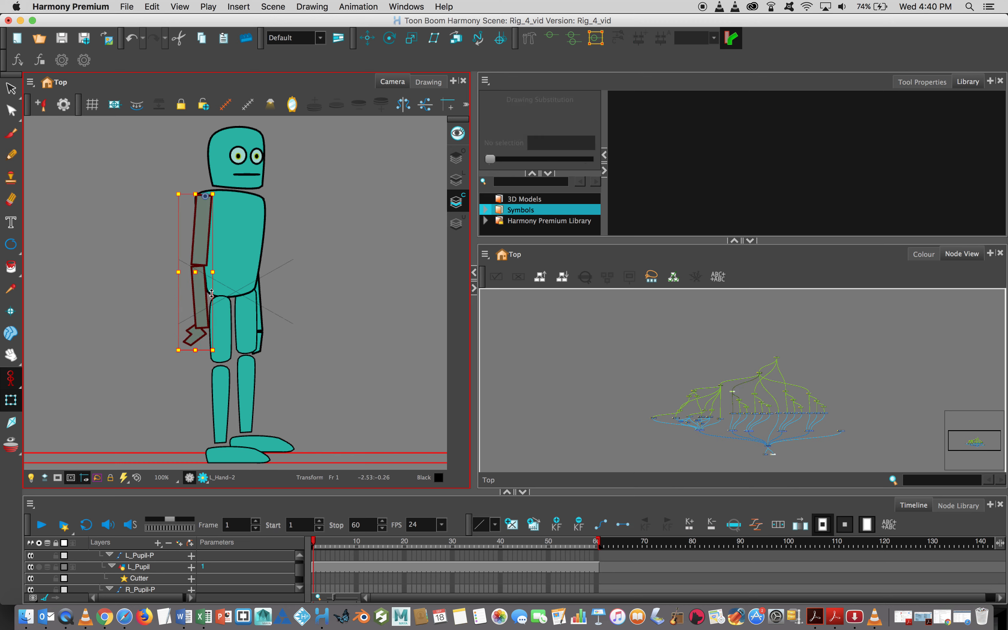
{"action": "left_click_drag", "start_coordinate": [218, 354], "coordinate": [207, 383]}
Step: Select R_Foot and step up through its parent pegs past the whole right leg to check the hierarchy, then deselect
{"action": "left_click", "coordinate": [236, 454]}
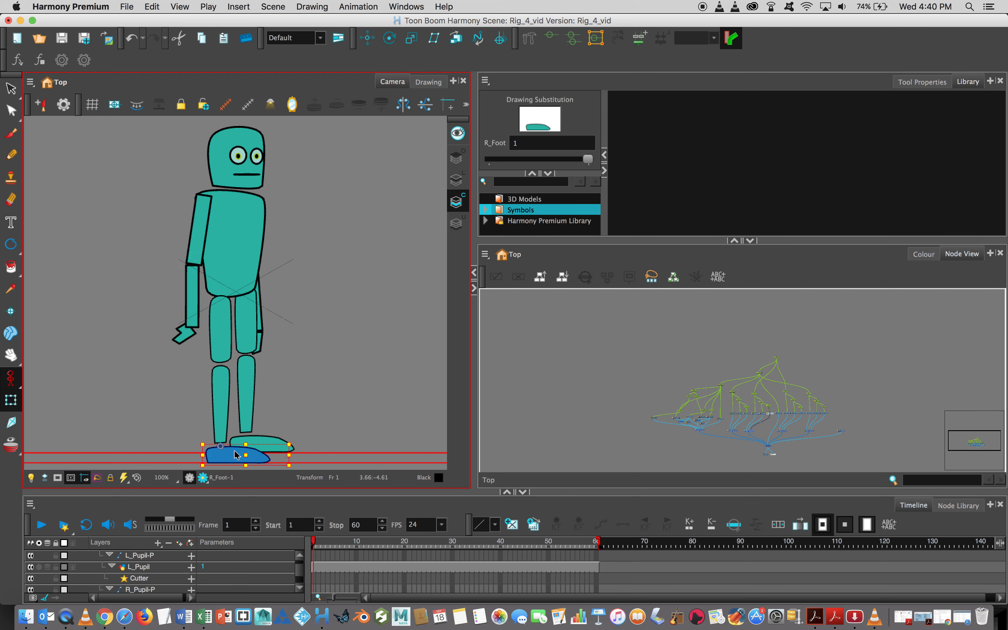
{"action": "key", "text": "b"}
{"action": "key", "text": "b"}
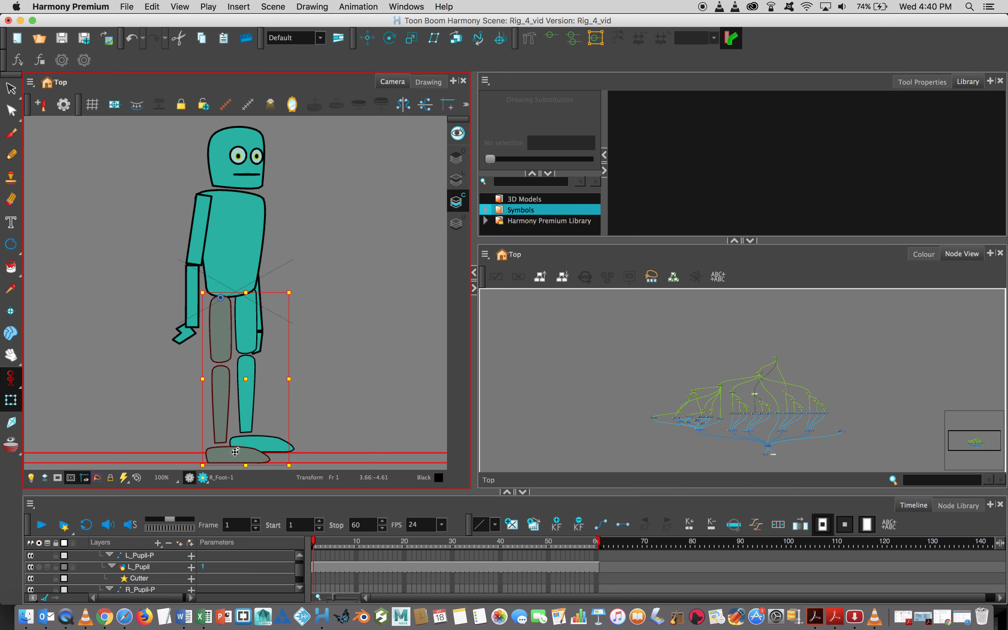
{"action": "key", "text": "b"}
{"action": "left_click", "coordinate": [341, 335]}
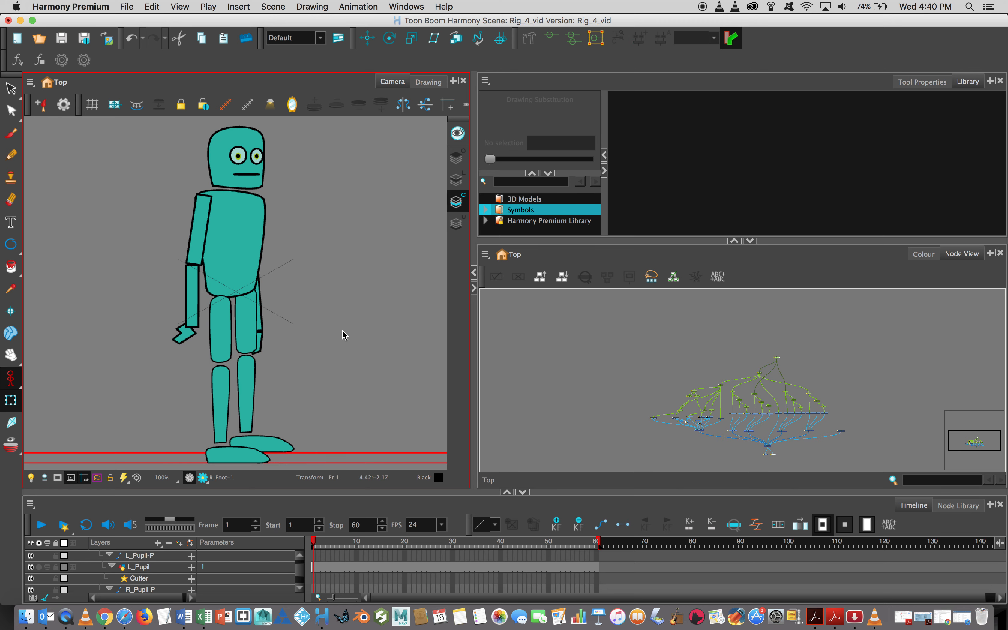
Step: Select the Torso's parent peg, try rotating the whole upper body, and undo the rotation
{"action": "left_click", "coordinate": [217, 283]}
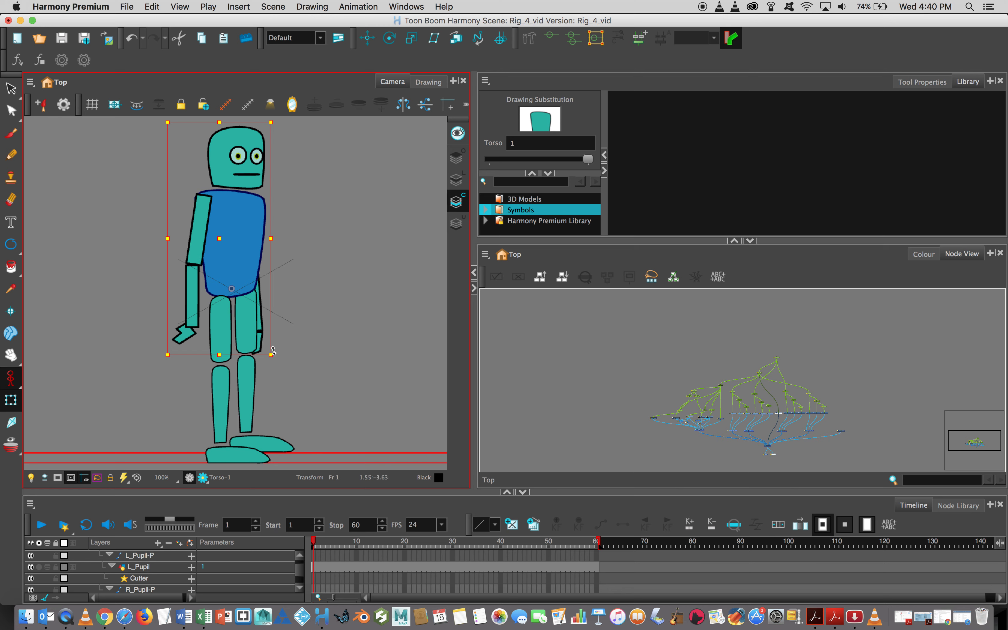
{"action": "left_click", "coordinate": [272, 353]}
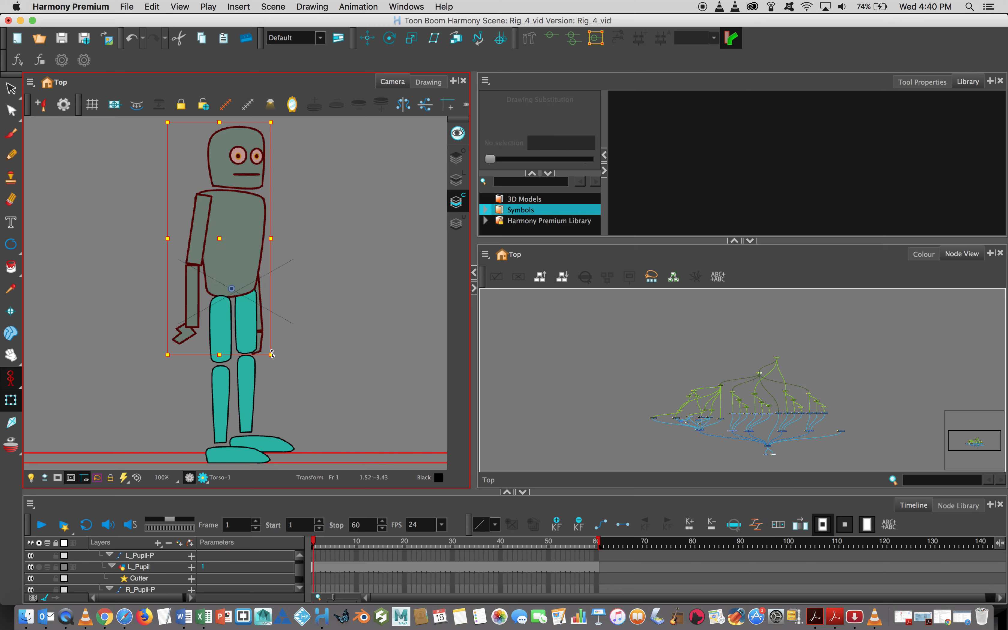
{"action": "left_click", "coordinate": [361, 268]}
{"action": "left_click", "coordinate": [240, 263]}
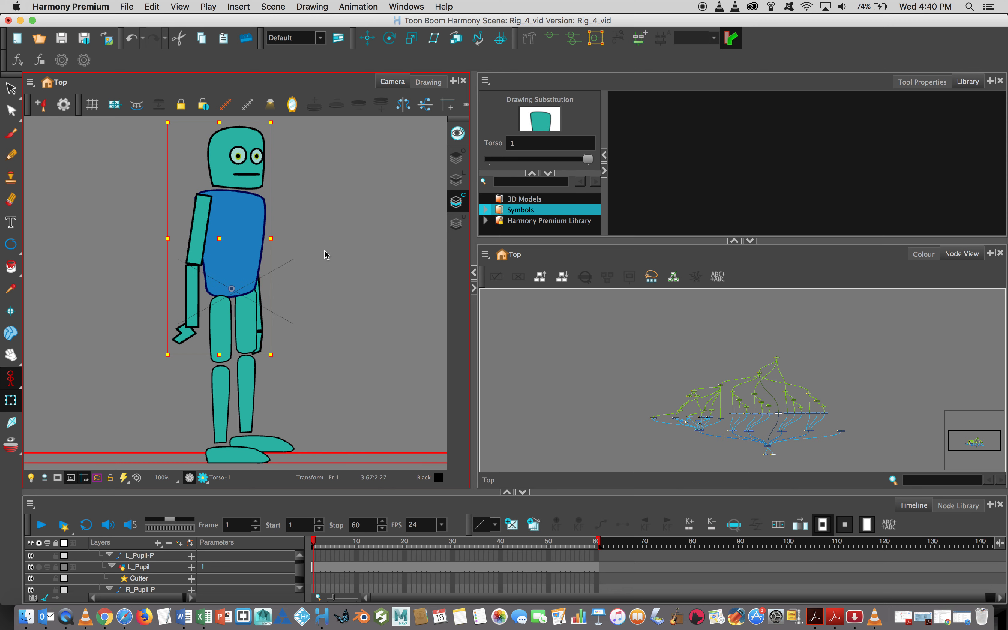
{"action": "key", "text": "b"}
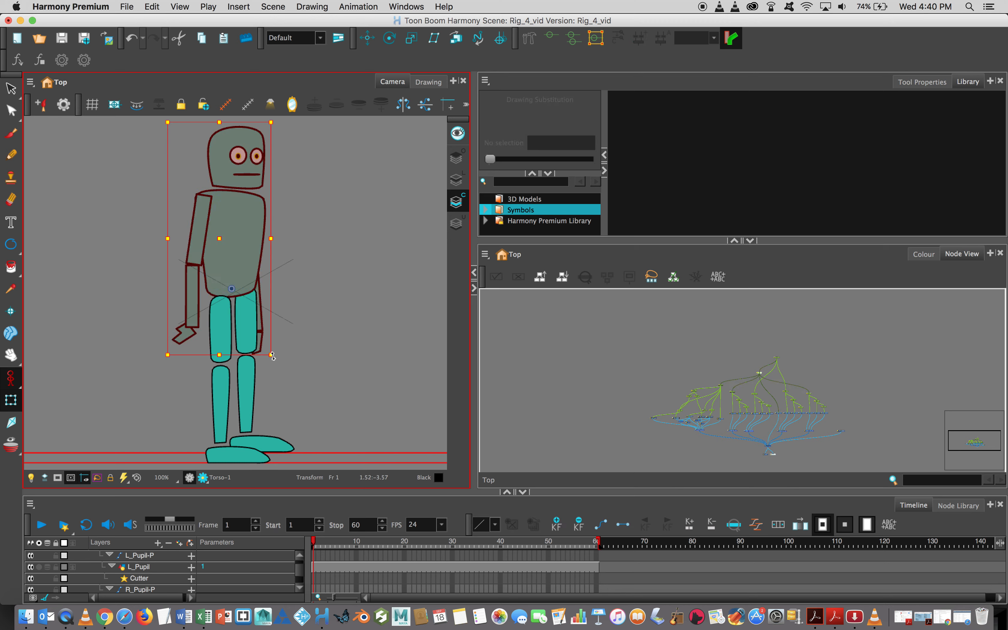
{"action": "left_click_drag", "start_coordinate": [278, 355], "coordinate": [262, 337]}
{"action": "key", "text": "super+z"}
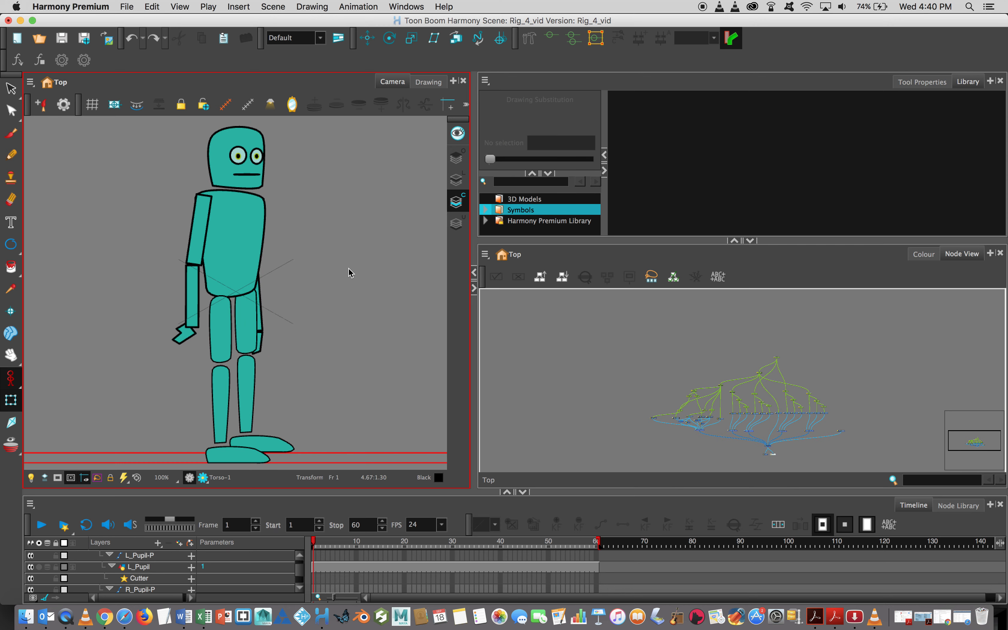